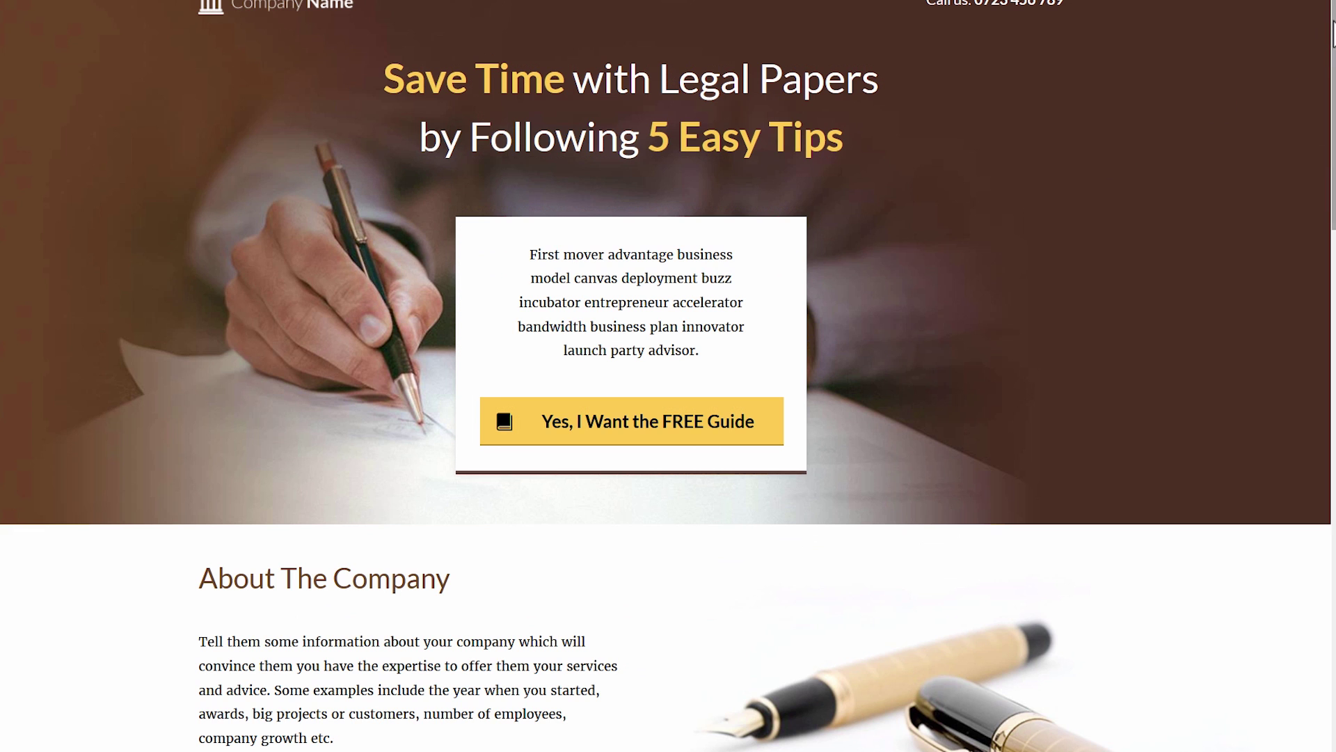
Step: Browse the Thrive Template Cloud list of ThriveBiz templates, such as Beauty, Auto and Finance
{"action": "left_click_drag", "start_coordinate": [1334, 70], "coordinate": [1326, 126]}
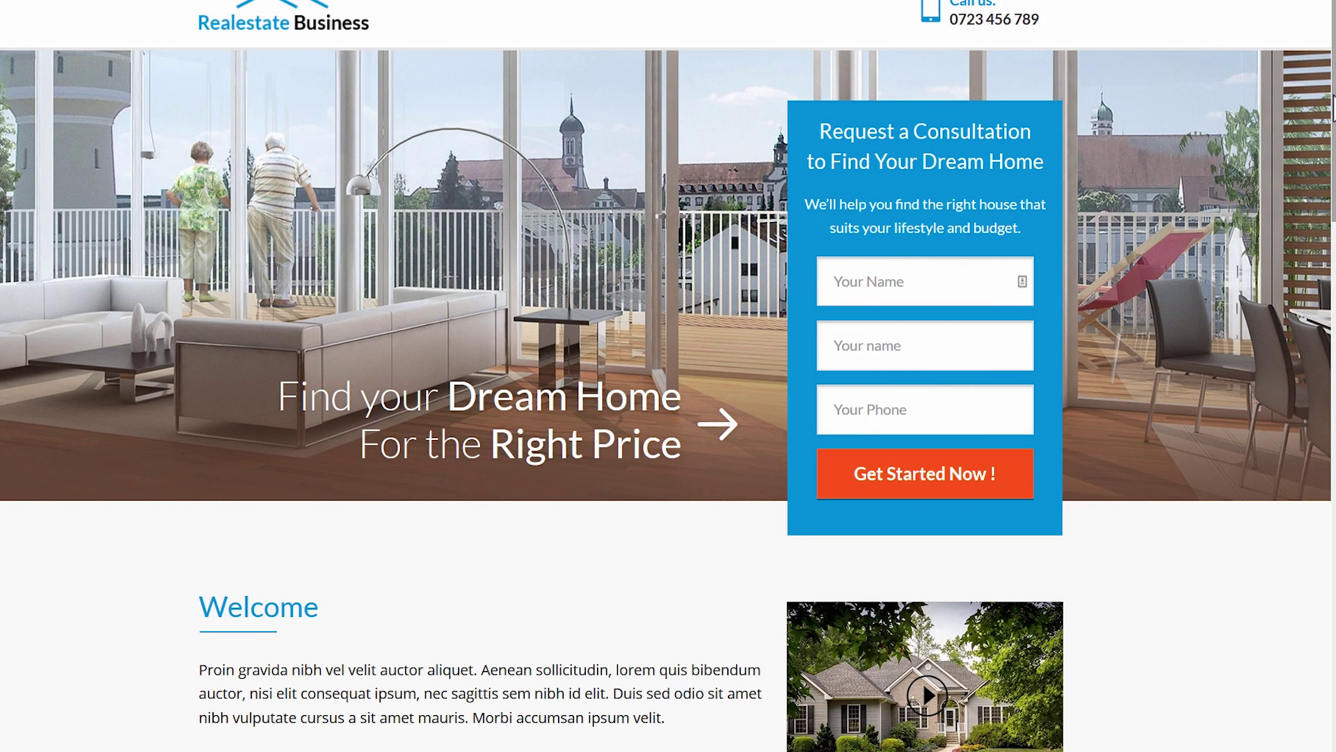
{"action": "scroll", "coordinate": [1333, 108], "scroll_direction": "down", "scroll_amount": 7}
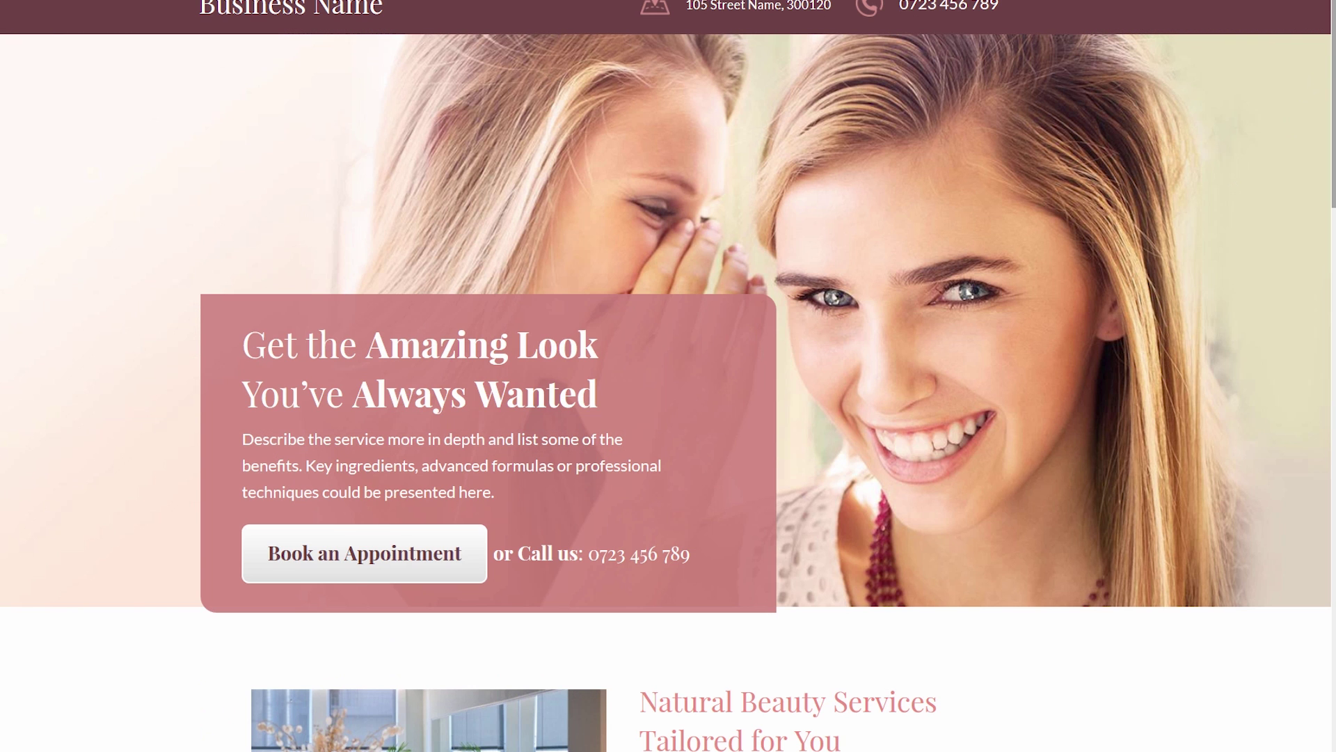
{"action": "scroll", "coordinate": [668, 376], "scroll_direction": "down", "scroll_amount": 9}
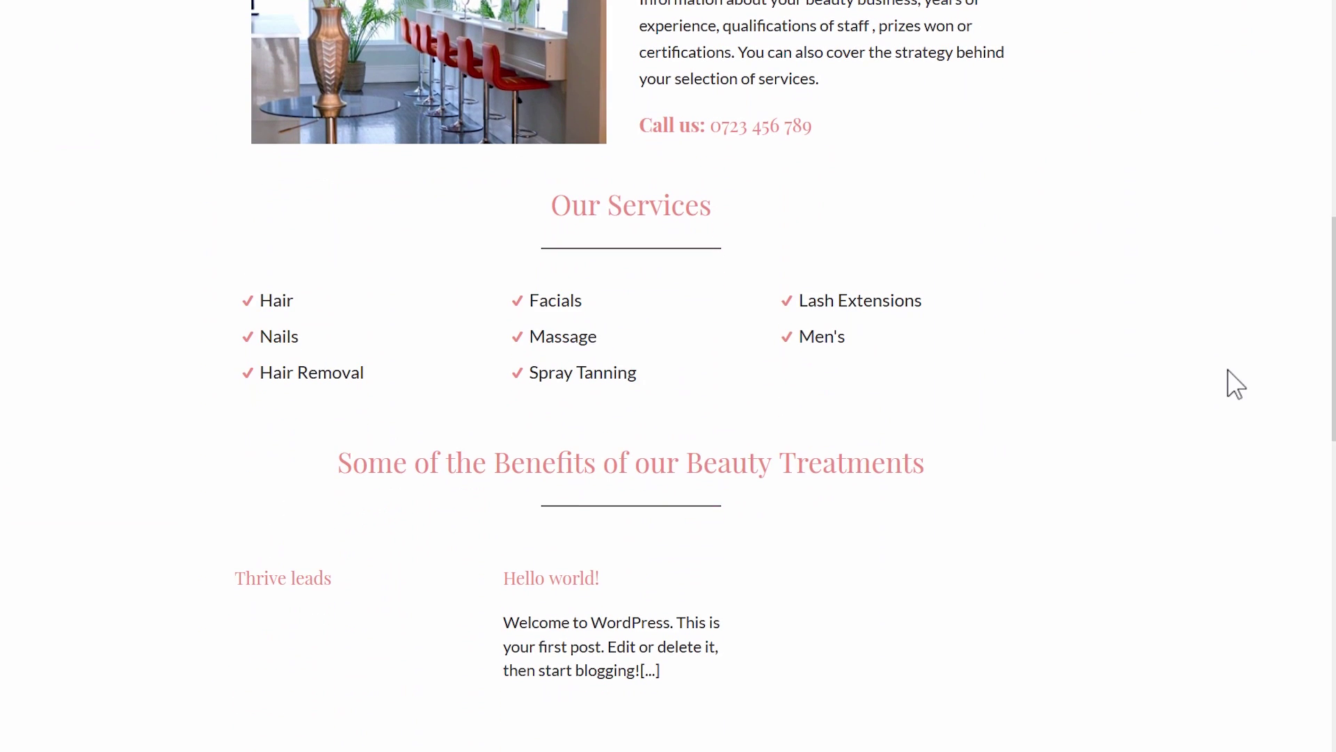
{"action": "scroll", "coordinate": [1142, 382], "scroll_direction": "up", "scroll_amount": 8}
{"action": "scroll", "coordinate": [861, 214], "scroll_direction": "up", "scroll_amount": 2}
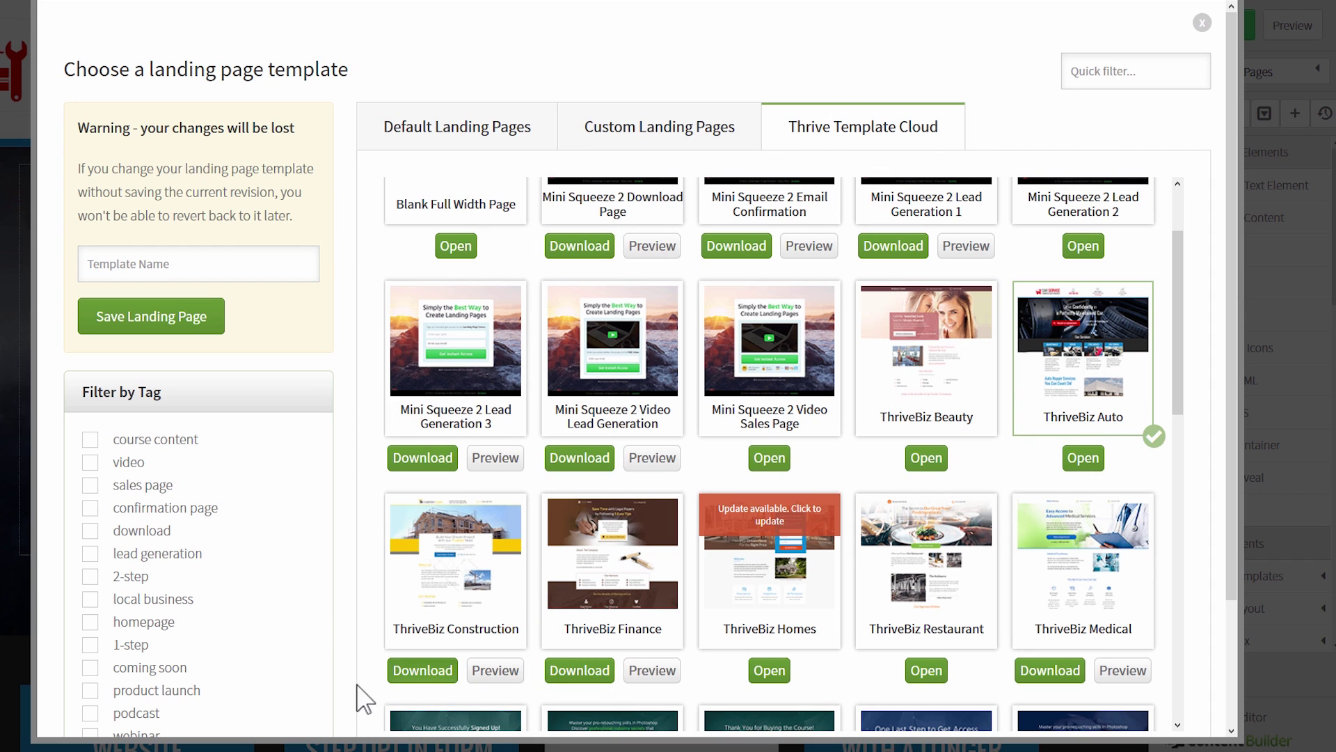
Step: Download the ThriveBiz Construction template, then open the ThriveBiz Auto template for editing
{"action": "left_click", "coordinate": [423, 672]}
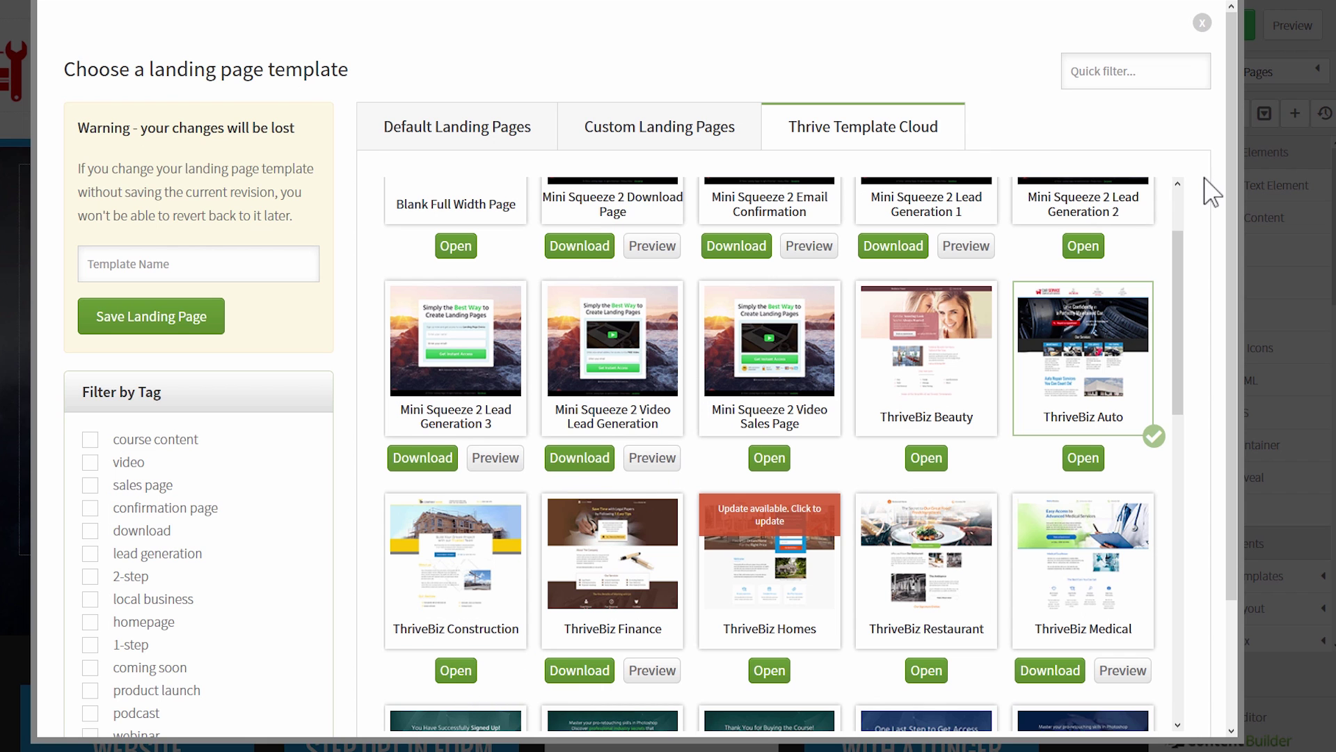
{"action": "left_click", "coordinate": [1202, 23]}
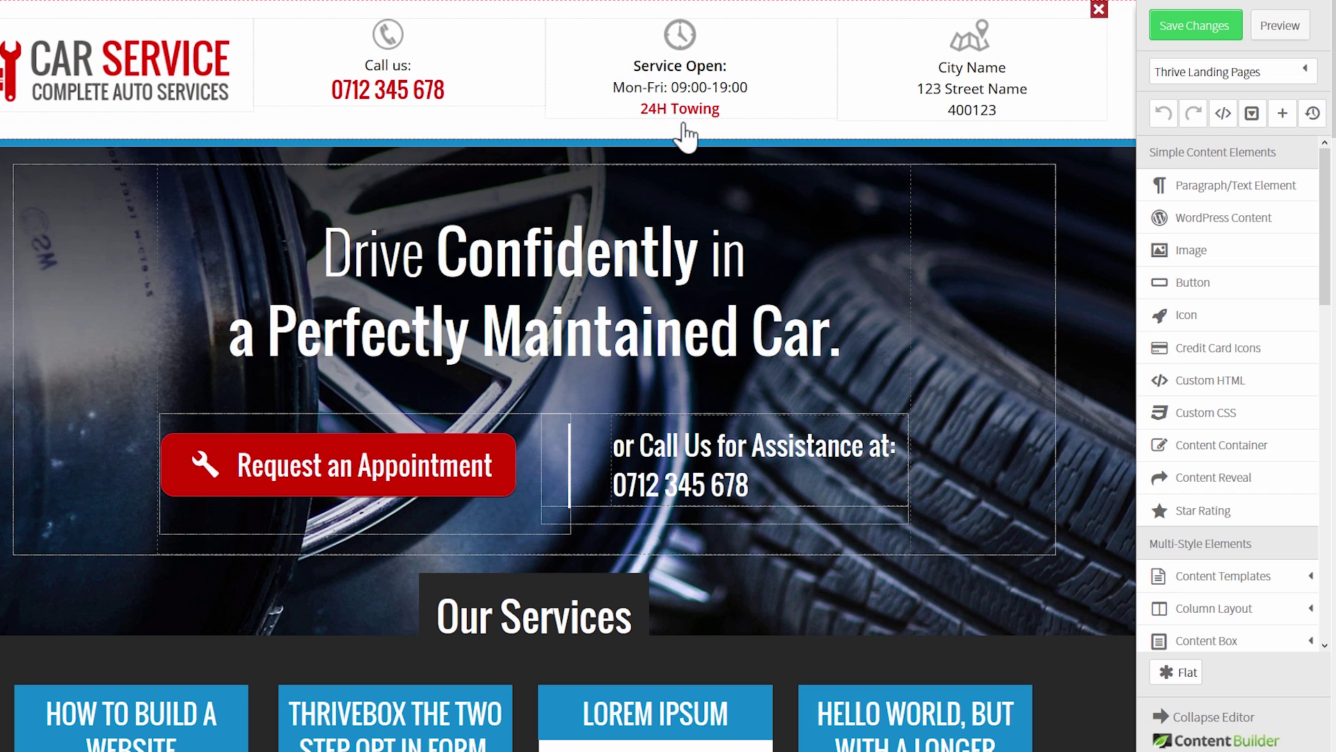
{"action": "left_click", "coordinate": [403, 105]}
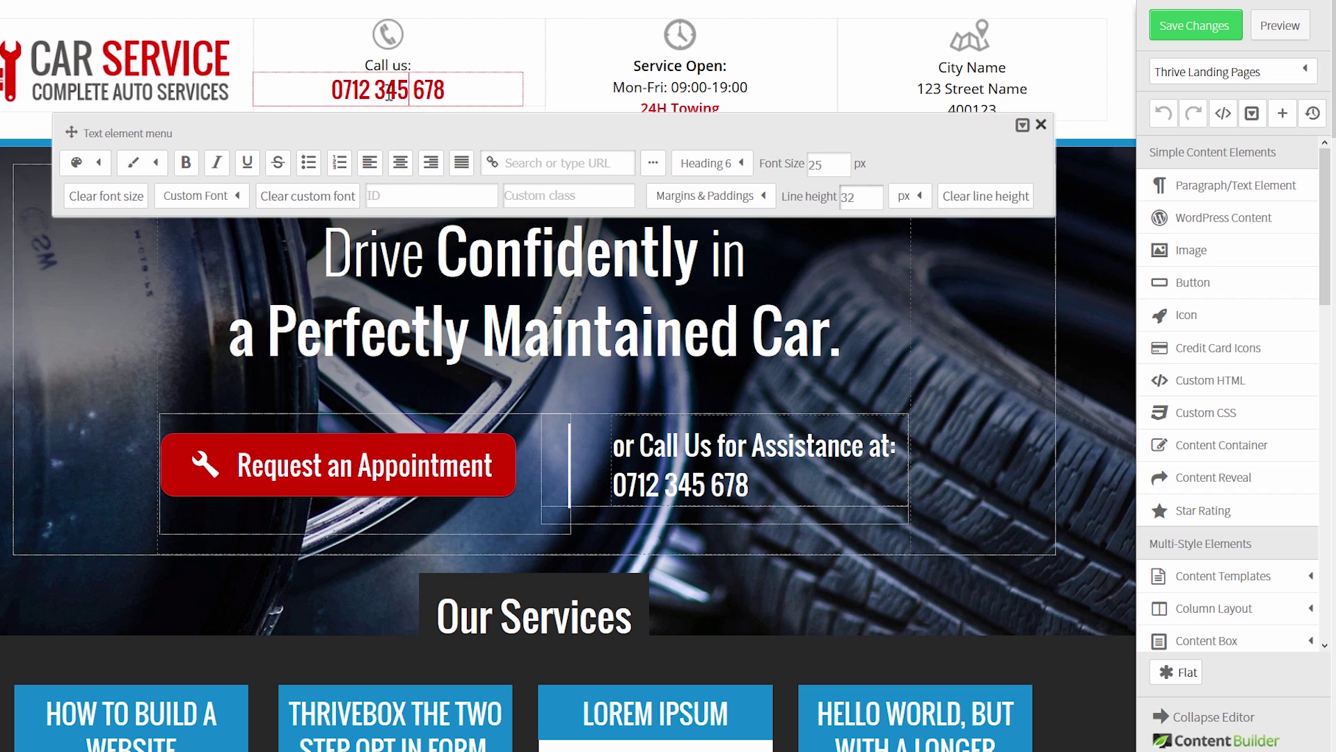
{"action": "left_click_drag", "start_coordinate": [334, 89], "coordinate": [450, 92]}
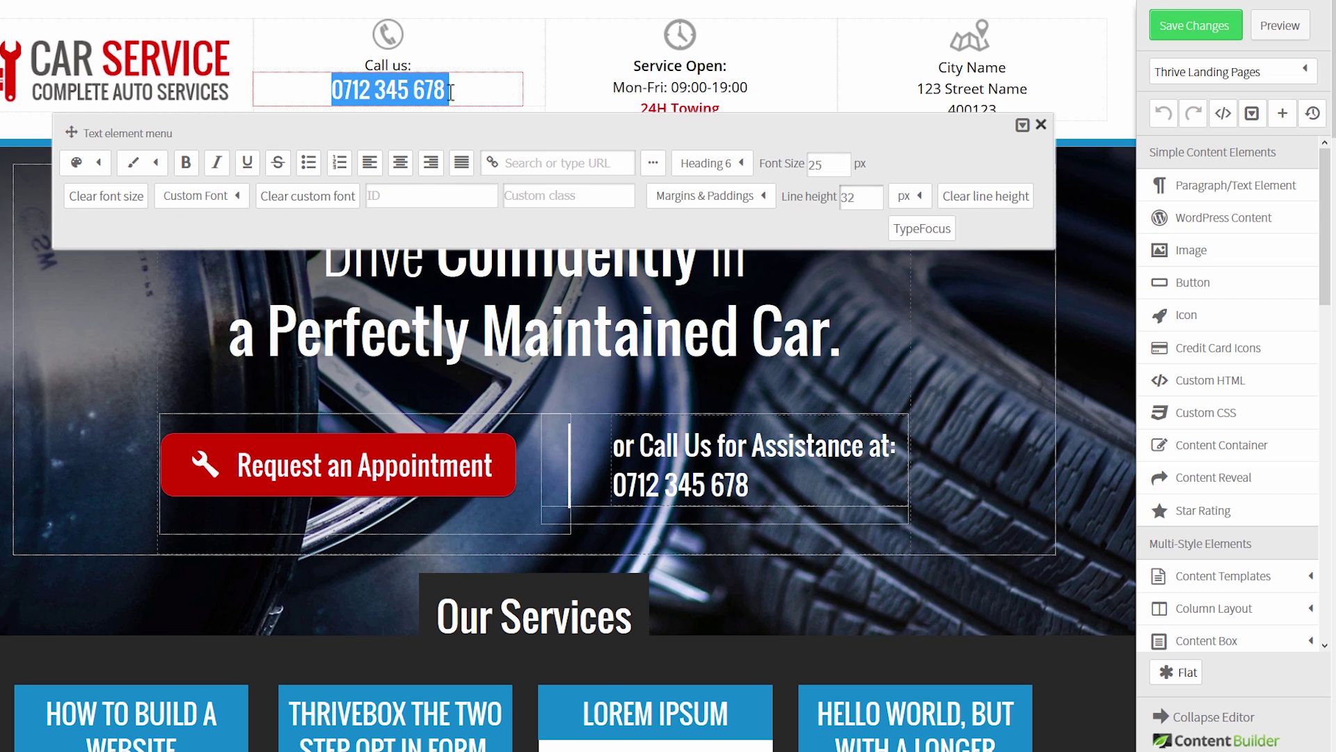
{"action": "type", "text": "55 555 555"}
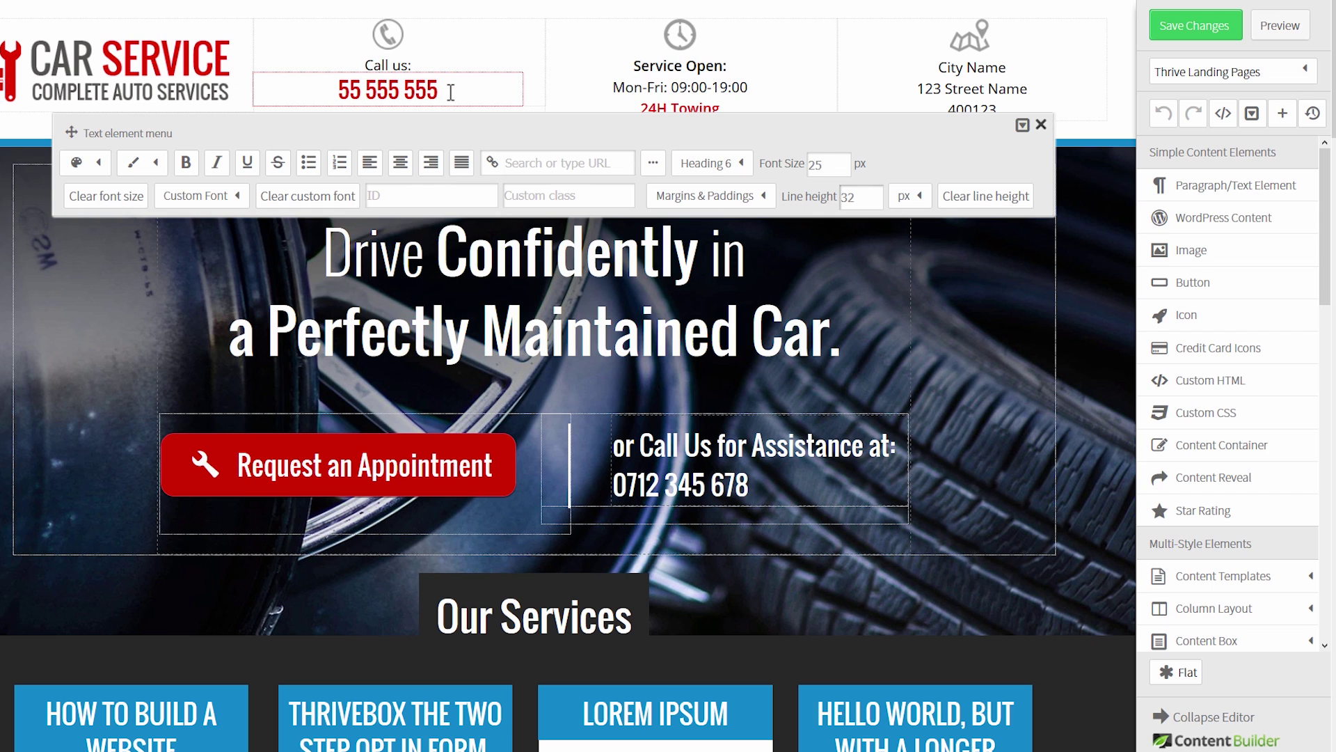
{"action": "left_click", "coordinate": [613, 25]}
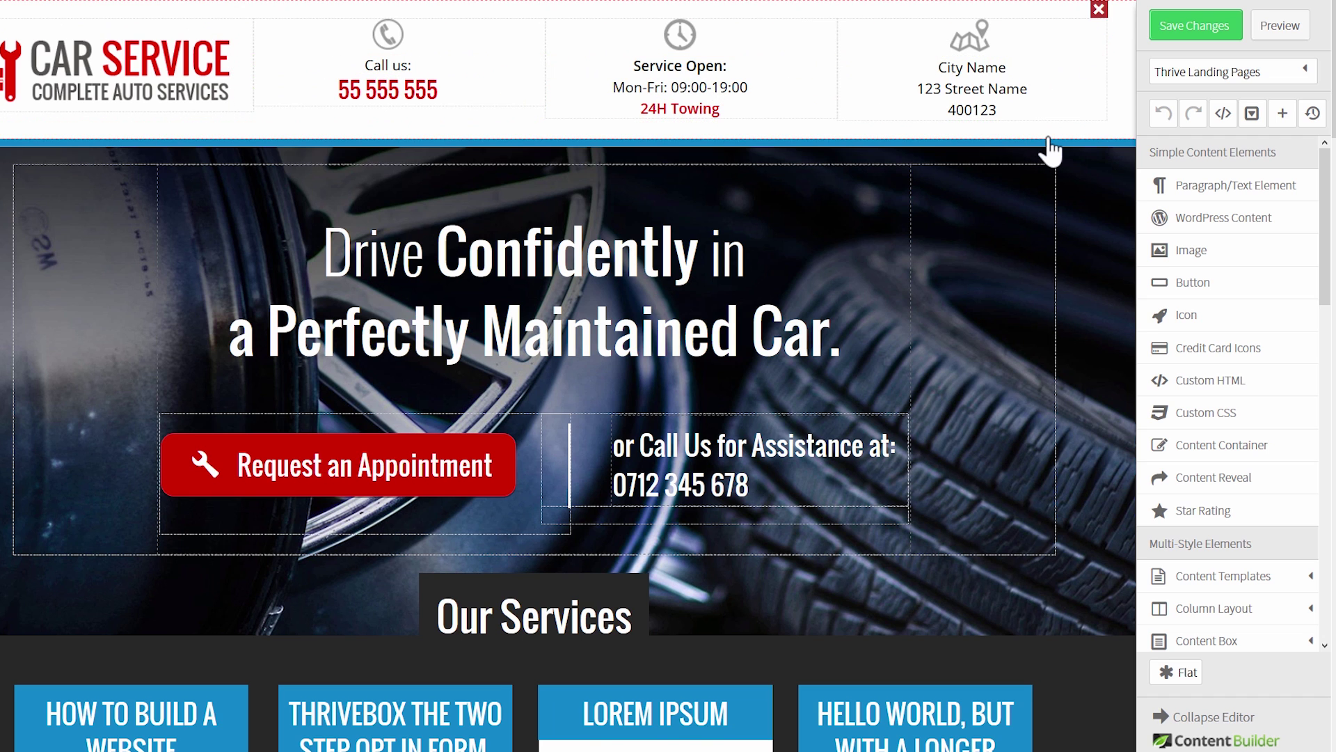
{"action": "scroll", "coordinate": [1048, 152], "scroll_direction": "down", "scroll_amount": 2}
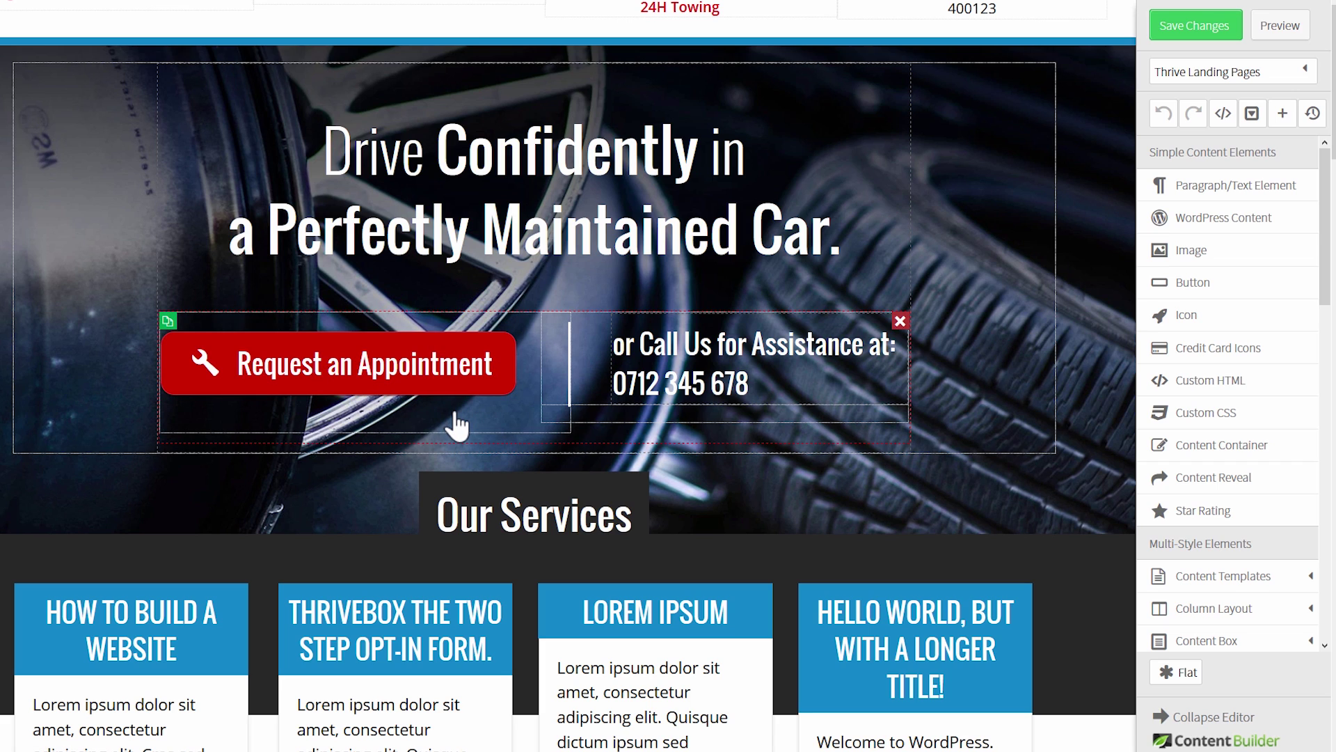
{"action": "scroll", "coordinate": [456, 423], "scroll_direction": "down", "scroll_amount": 4}
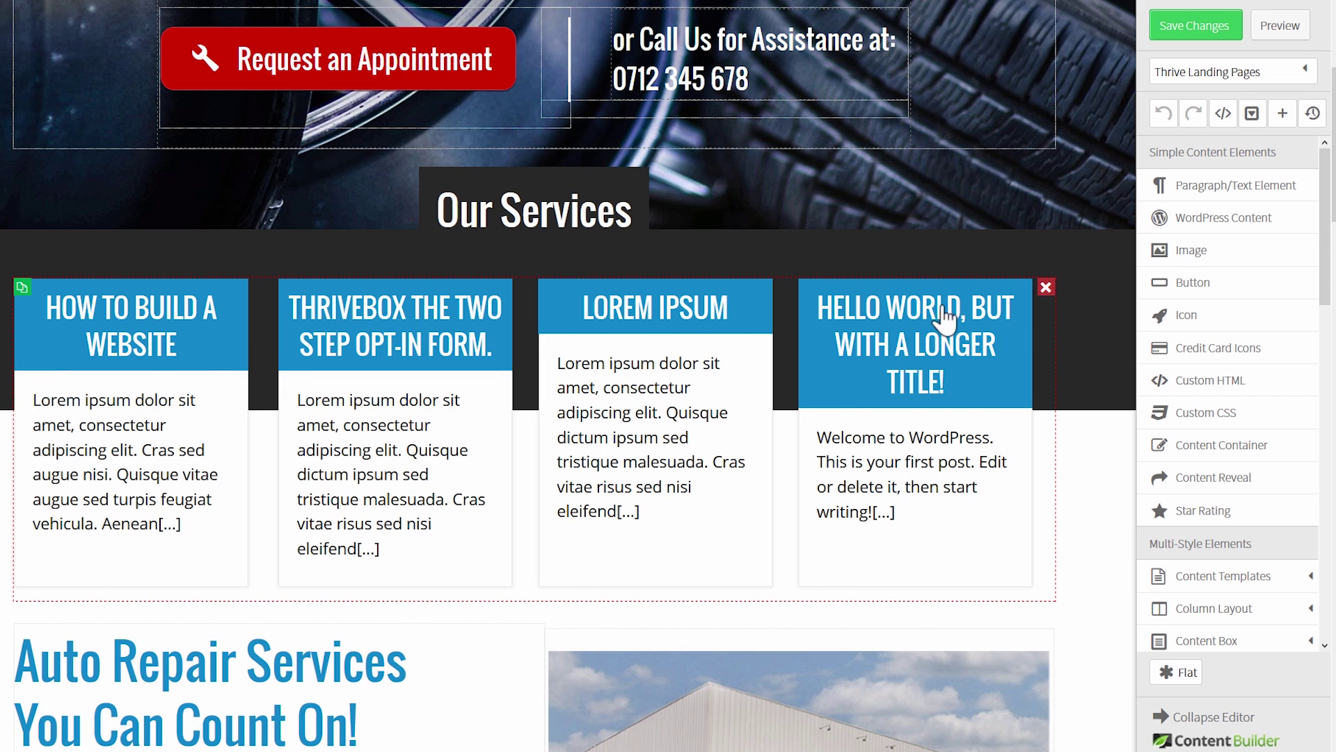
Step: Inspect the post grid's Edit Grid settings and close them unchanged
{"action": "left_click", "coordinate": [721, 338]}
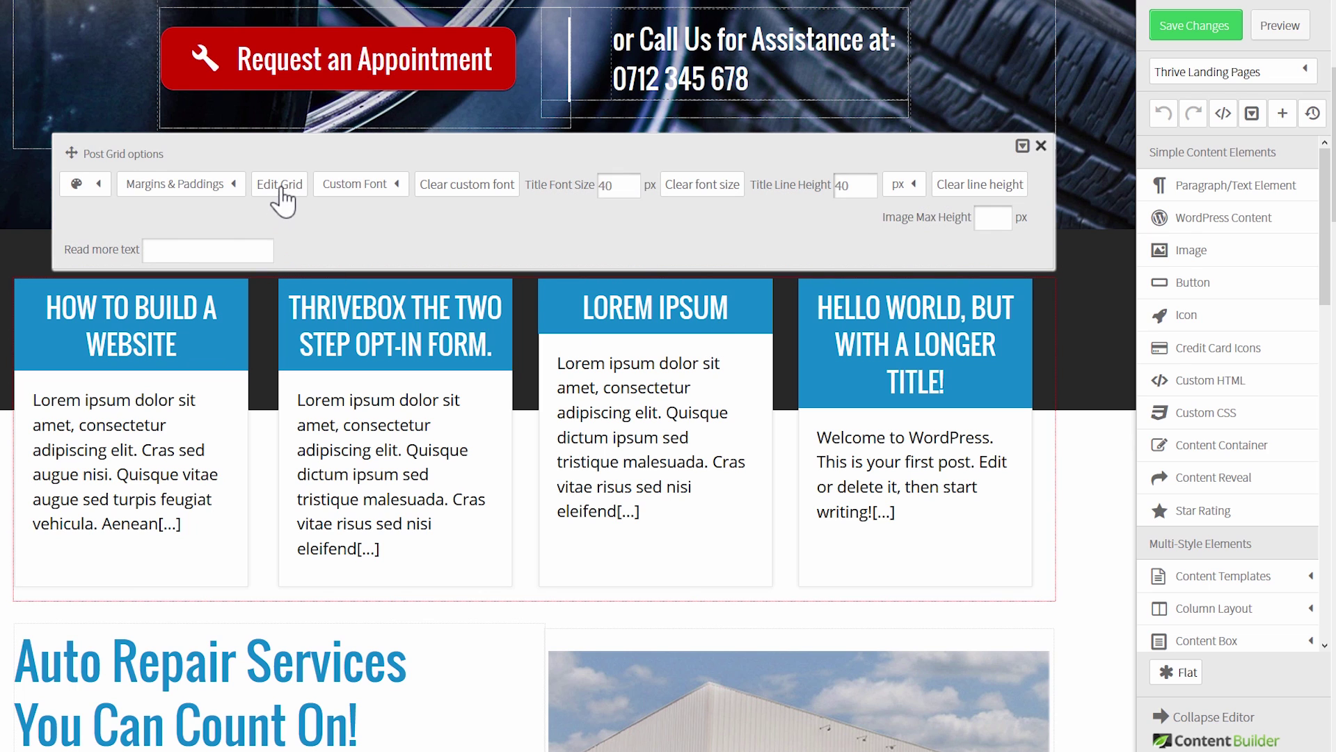
{"action": "left_click", "coordinate": [279, 190]}
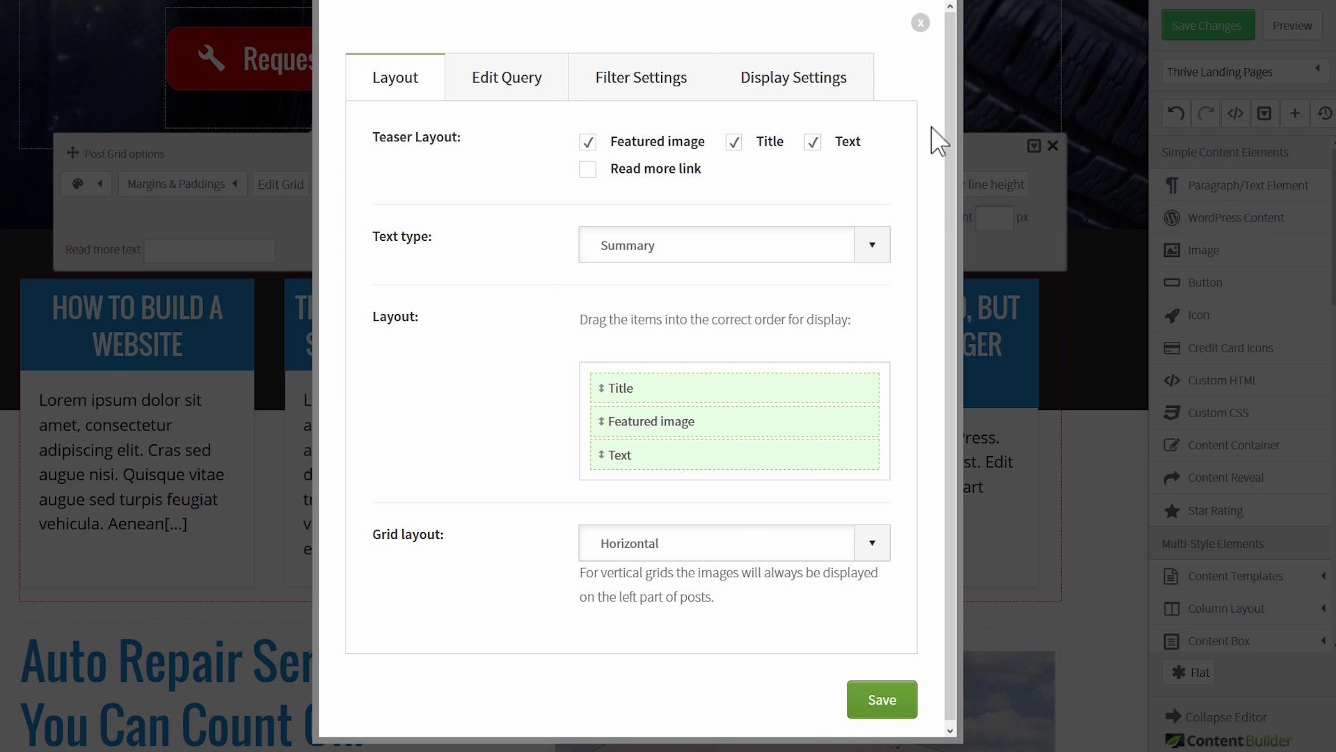
{"action": "left_click", "coordinate": [920, 25]}
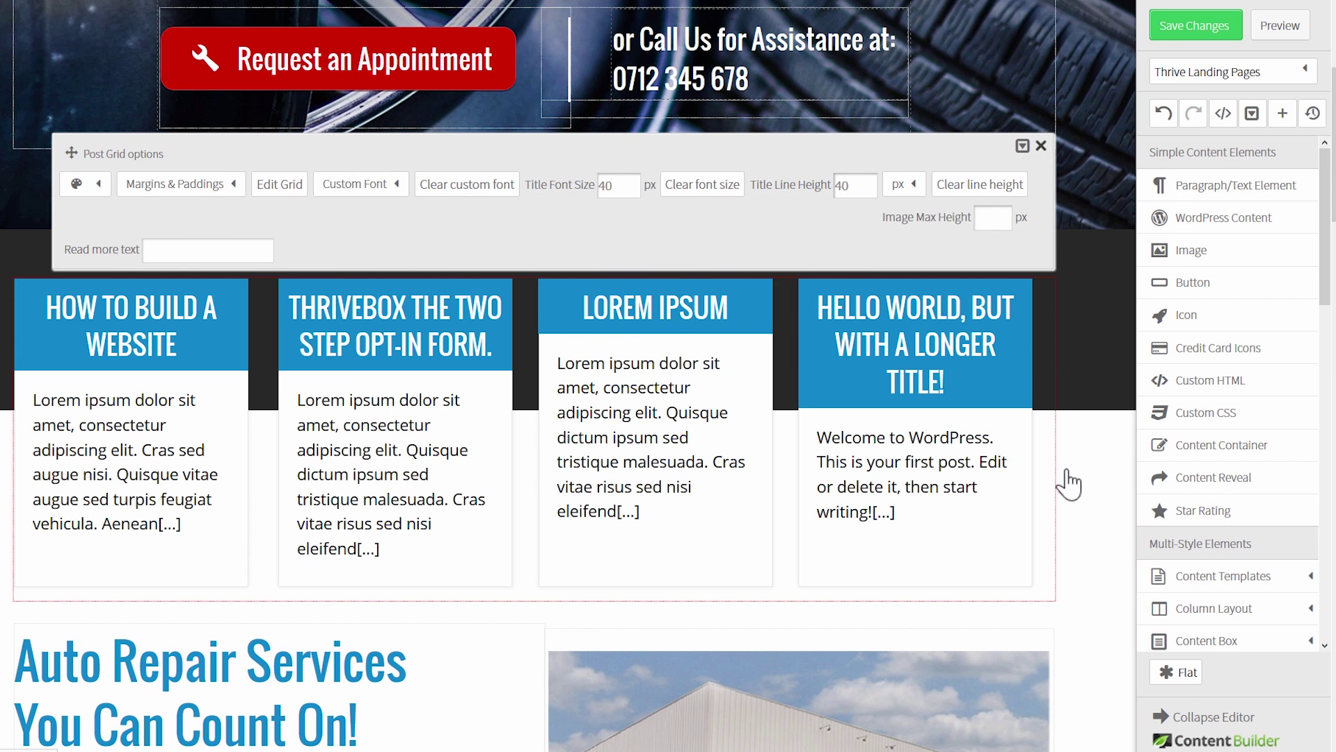
{"action": "left_click", "coordinate": [1091, 476]}
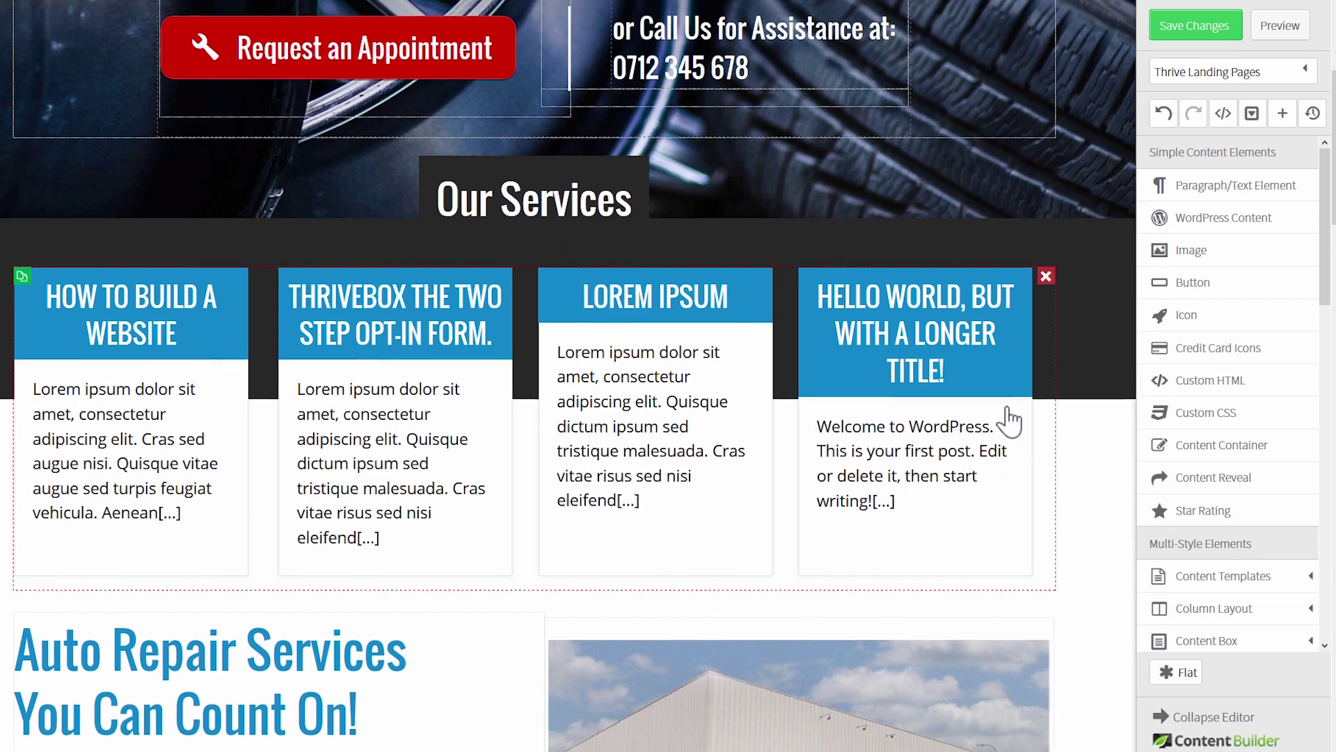
Step: Delete the four-article post grid and the Our Services heading
{"action": "scroll", "coordinate": [641, 343], "scroll_direction": "down", "scroll_amount": 5}
{"action": "scroll", "coordinate": [841, 417], "scroll_direction": "up", "scroll_amount": 6}
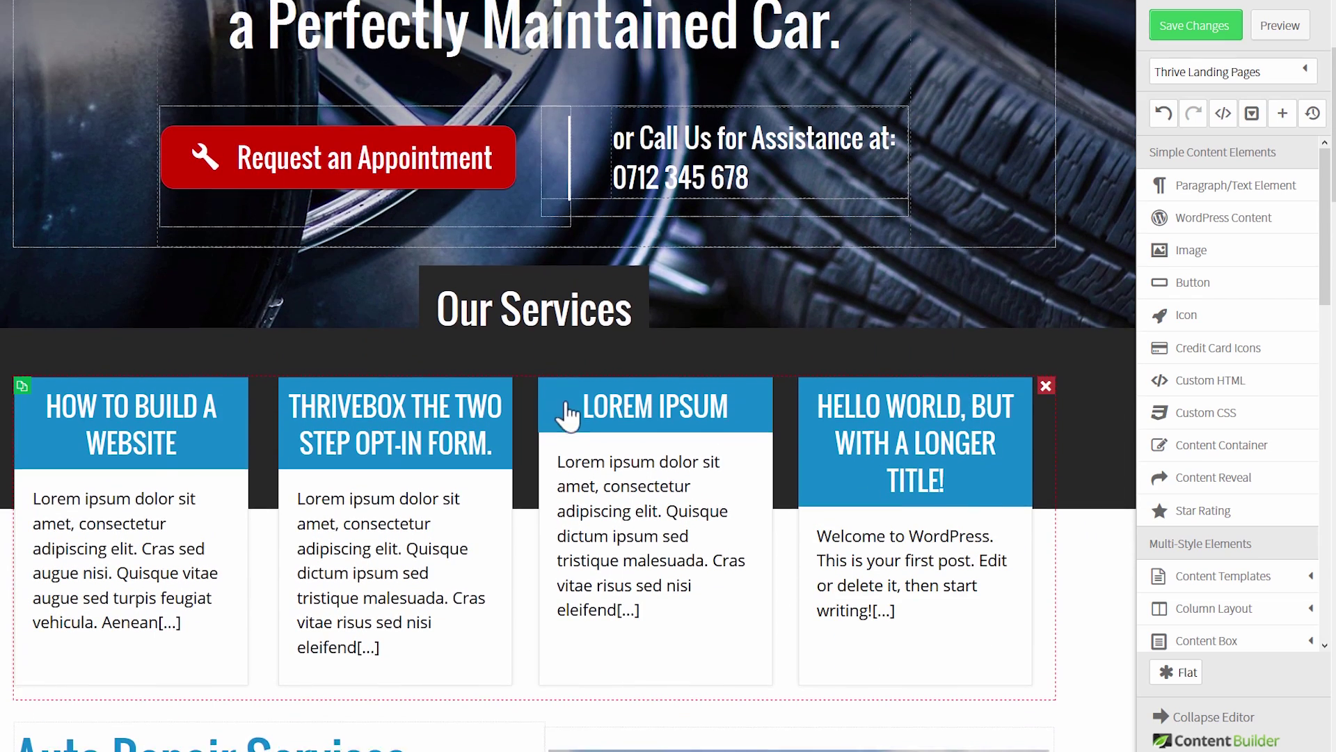
{"action": "scroll", "coordinate": [389, 390], "scroll_direction": "down", "scroll_amount": 1}
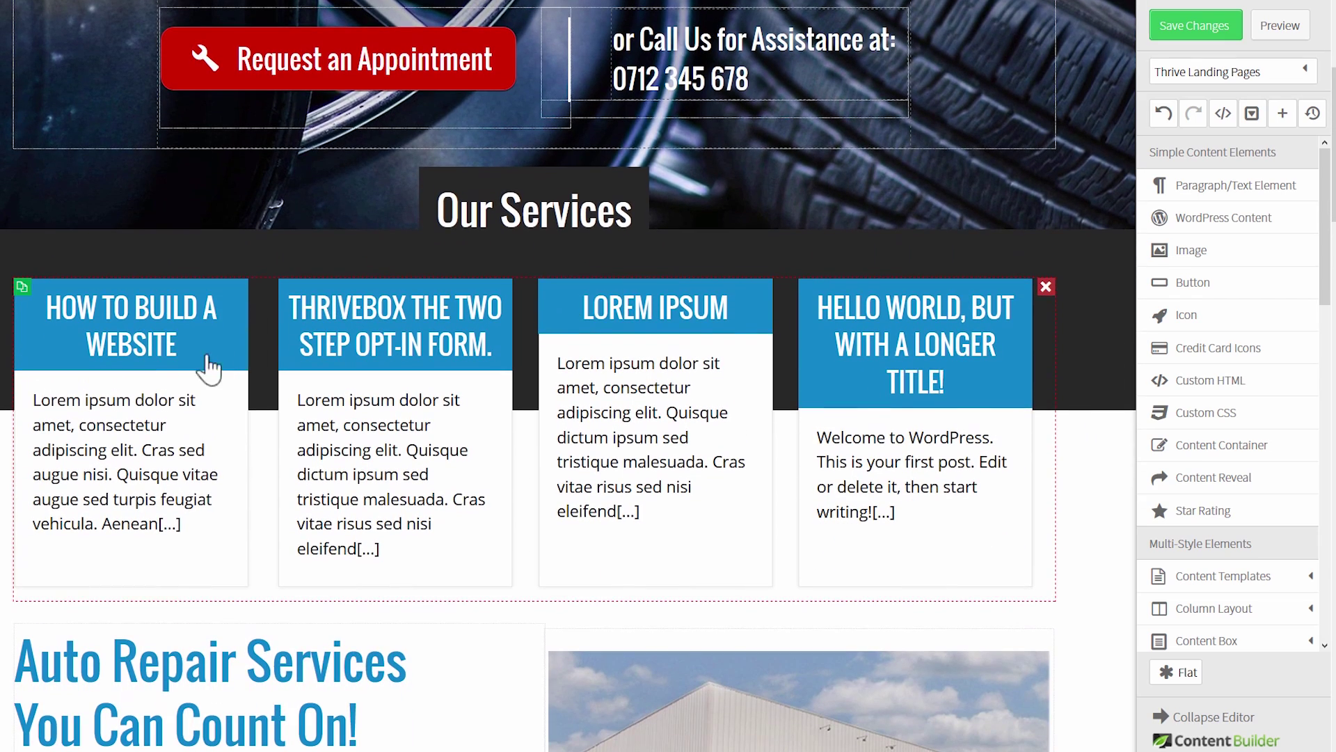
{"action": "left_click", "coordinate": [1046, 288]}
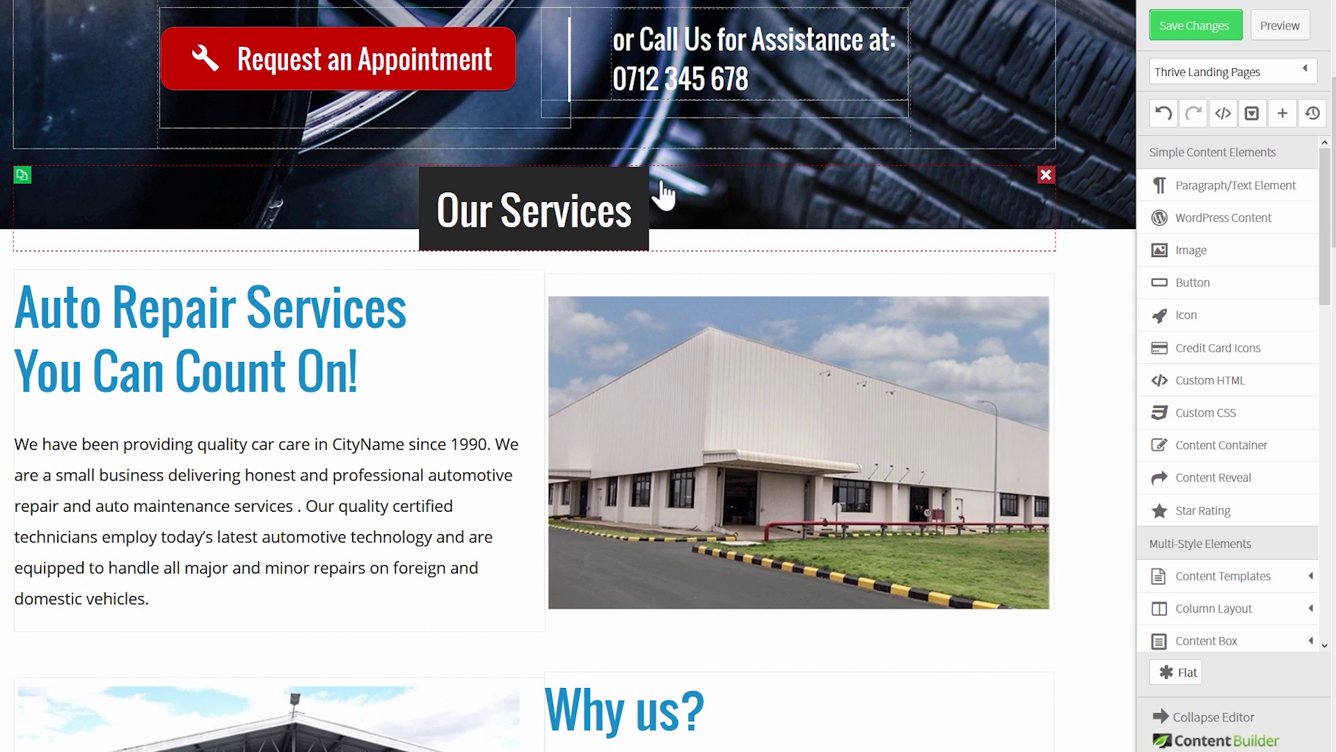
{"action": "left_click", "coordinate": [1045, 175]}
Step: Duplicate the Auto Repair Services row and move the copy below the Why us? row
{"action": "scroll", "coordinate": [1121, 349], "scroll_direction": "up", "scroll_amount": 5}
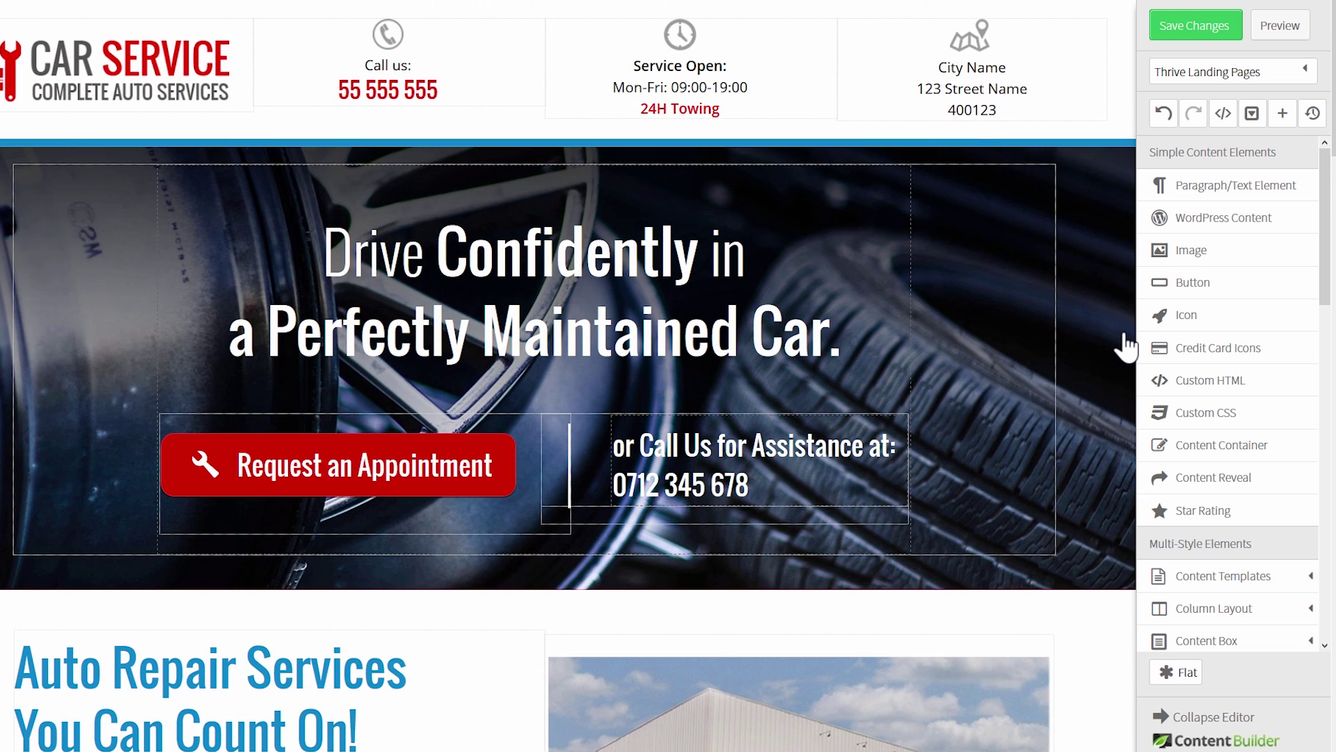
{"action": "scroll", "coordinate": [1125, 346], "scroll_direction": "down", "scroll_amount": 8}
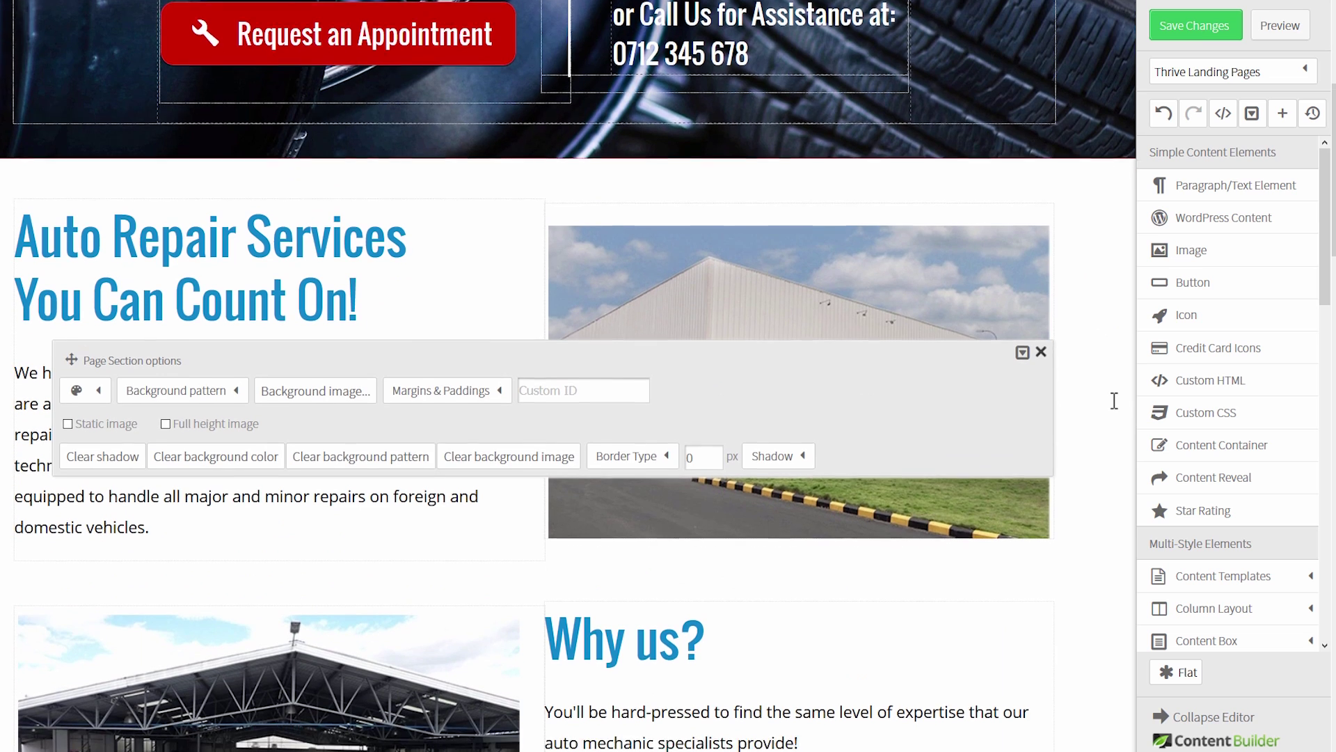
{"action": "scroll", "coordinate": [553, 354], "scroll_direction": "up", "scroll_amount": 3}
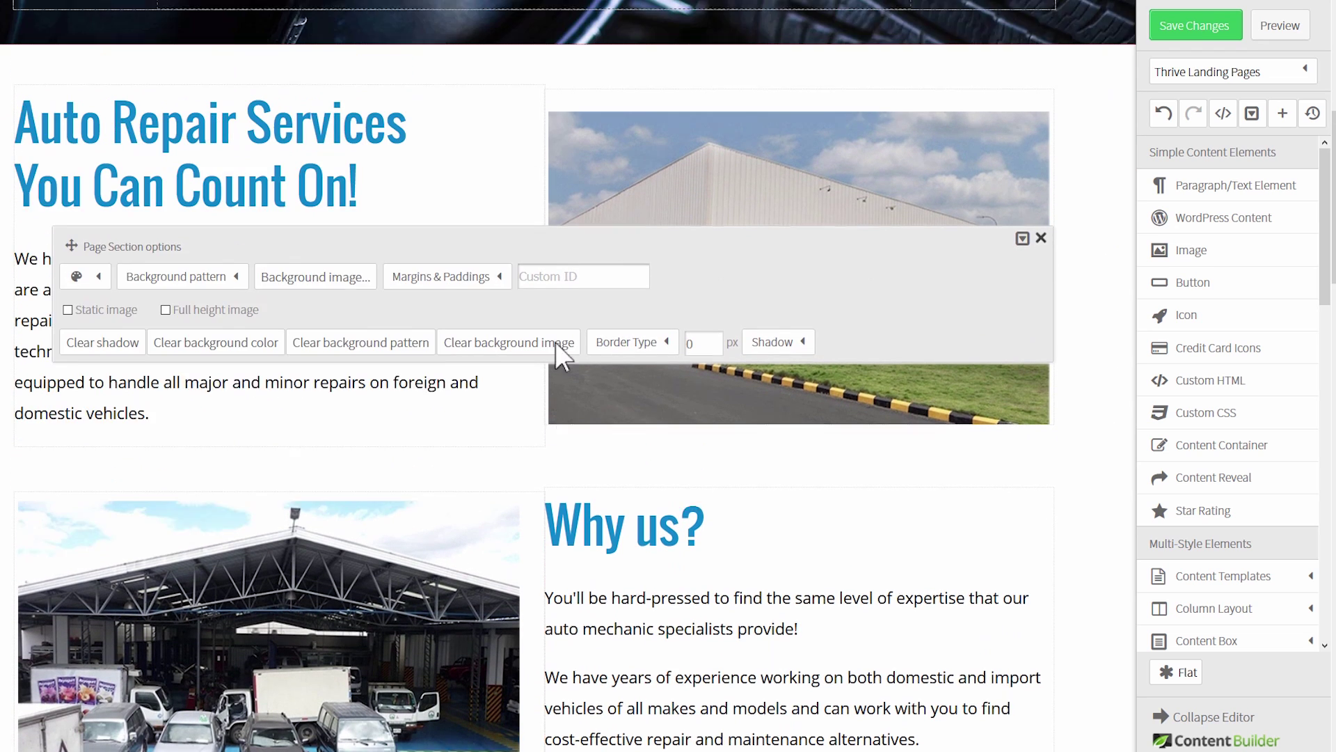
{"action": "left_click", "coordinate": [1041, 379]}
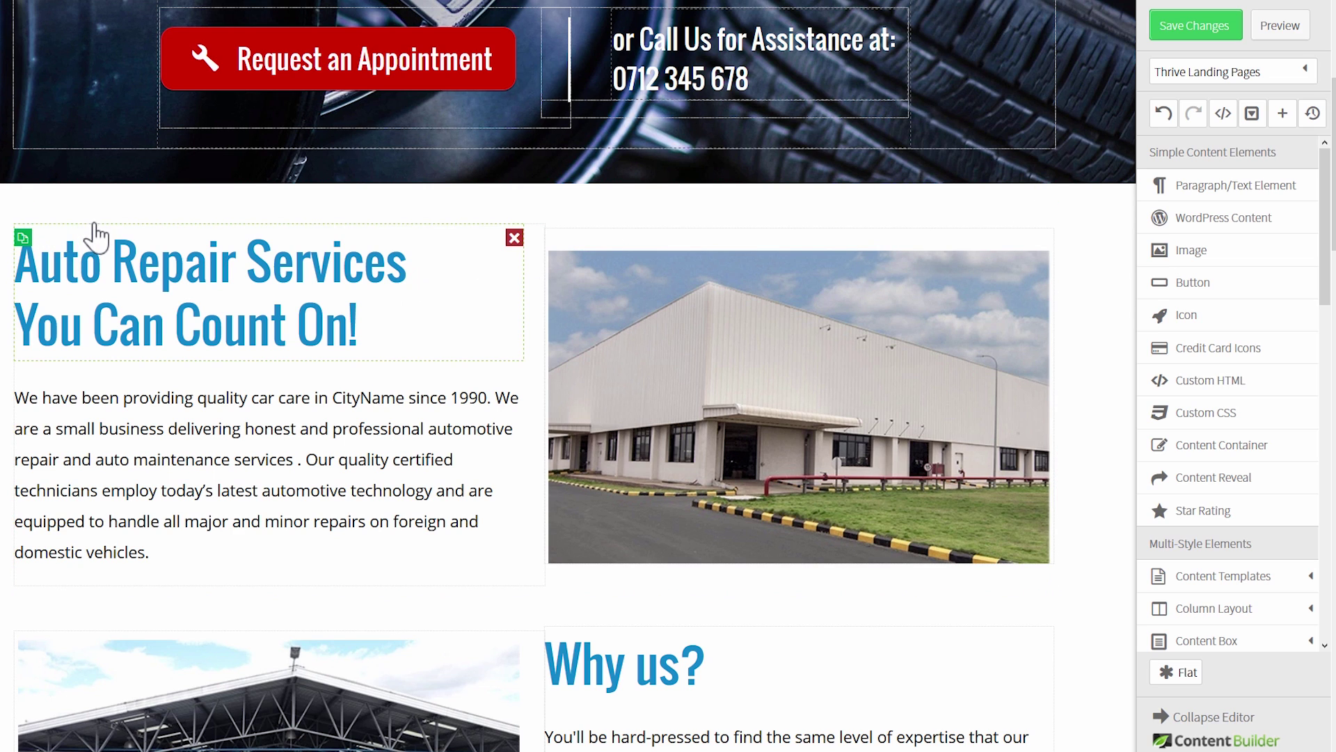
{"action": "left_click", "coordinate": [22, 238]}
{"action": "scroll", "coordinate": [209, 330], "scroll_direction": "down", "scroll_amount": 6}
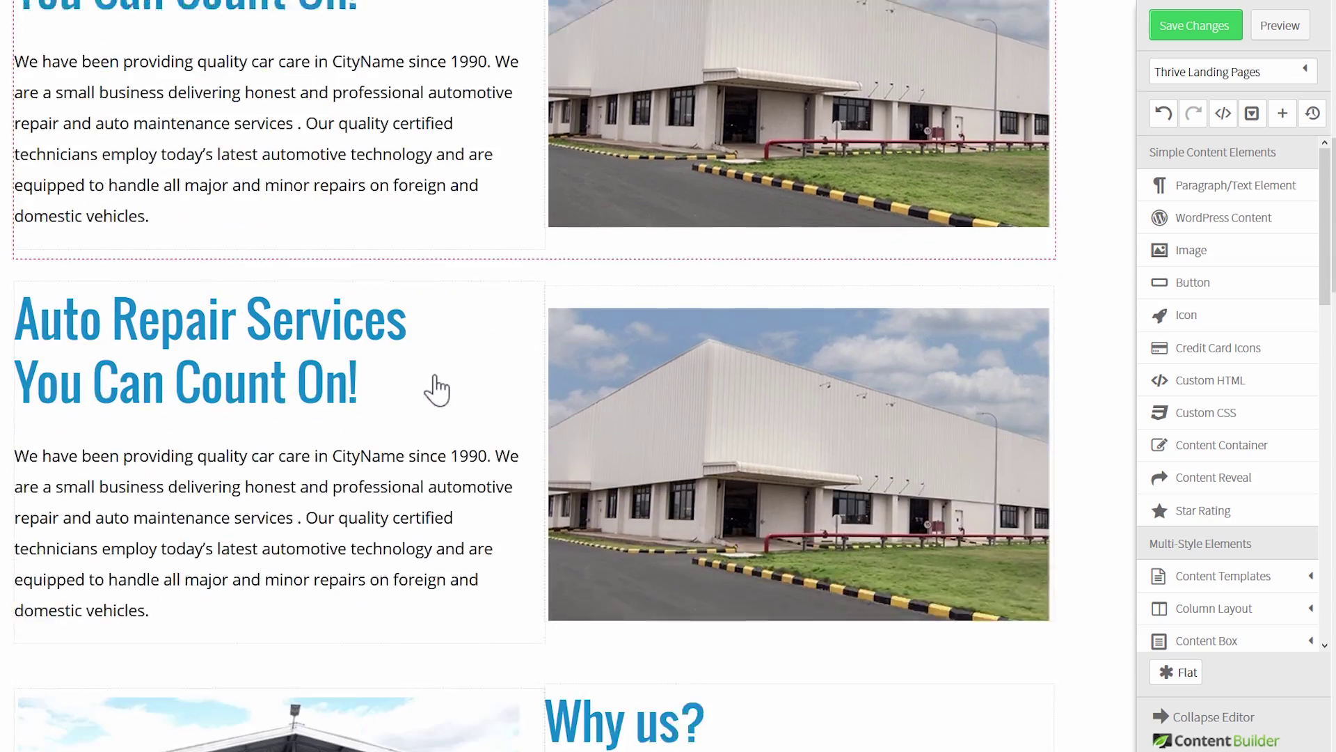
{"action": "mouse_move", "coordinate": [543, 378]}
{"action": "left_mouse_down"}
{"action": "mouse_move", "coordinate": [540, 734]}
{"action": "mouse_move", "coordinate": [530, 349]}
{"action": "mouse_move", "coordinate": [540, 355]}
{"action": "left_mouse_up"}
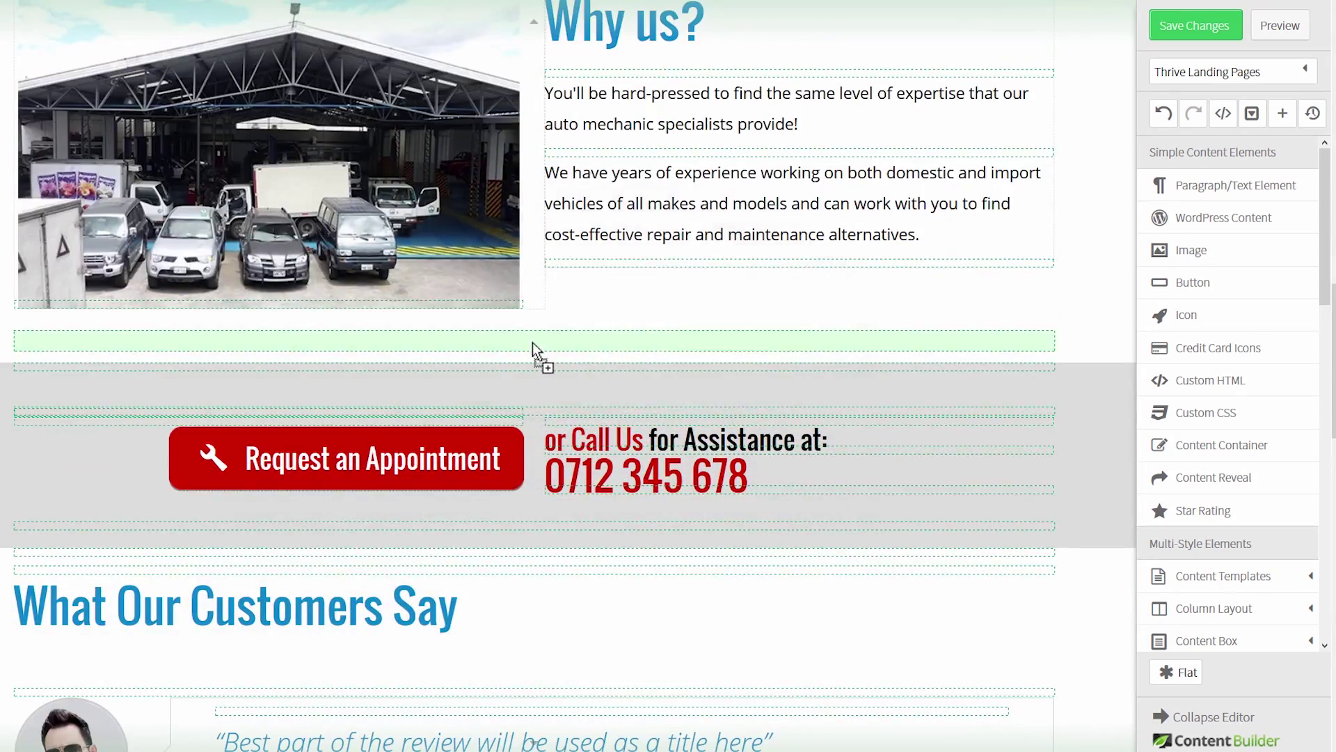
Step: Select the Machu Picchu map and bring up its Google Map embed code
{"action": "scroll", "coordinate": [511, 644], "scroll_direction": "up", "scroll_amount": 8}
{"action": "scroll", "coordinate": [557, 612], "scroll_direction": "up", "scroll_amount": 5}
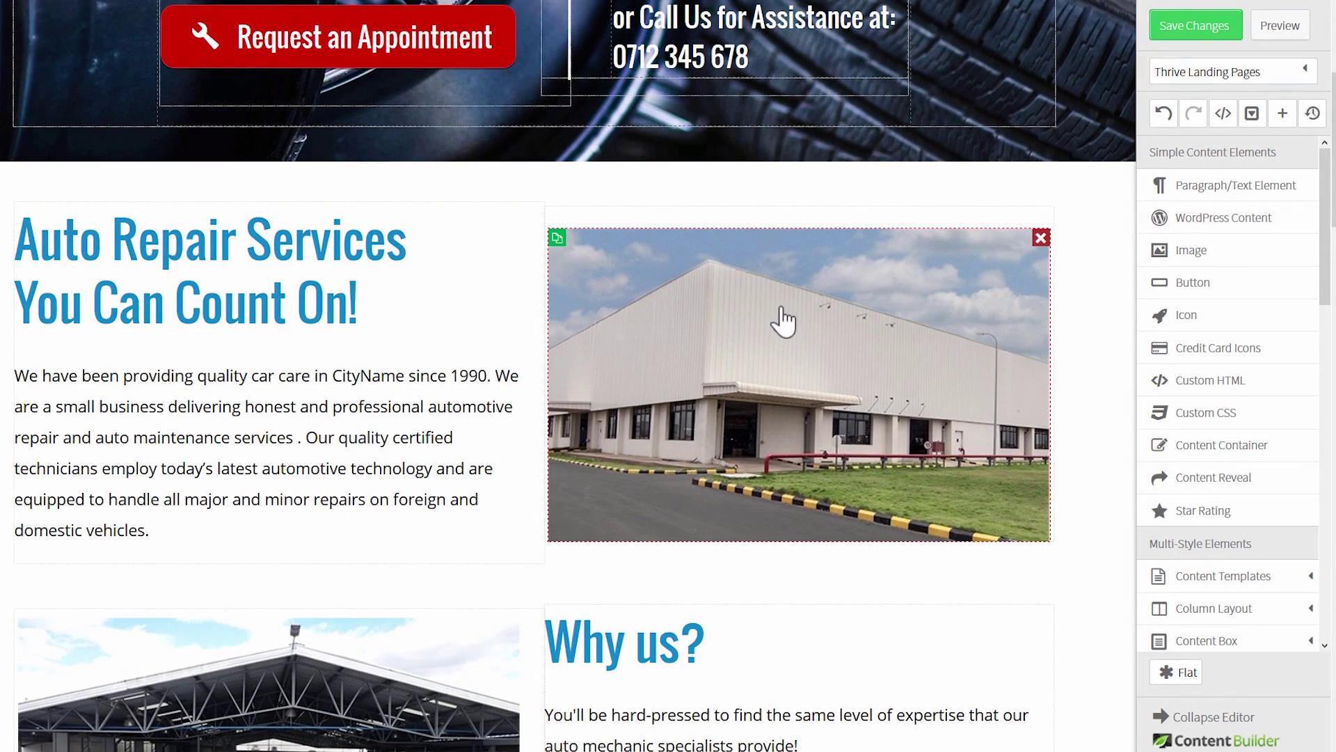
{"action": "scroll", "coordinate": [763, 274], "scroll_direction": "down", "scroll_amount": 10}
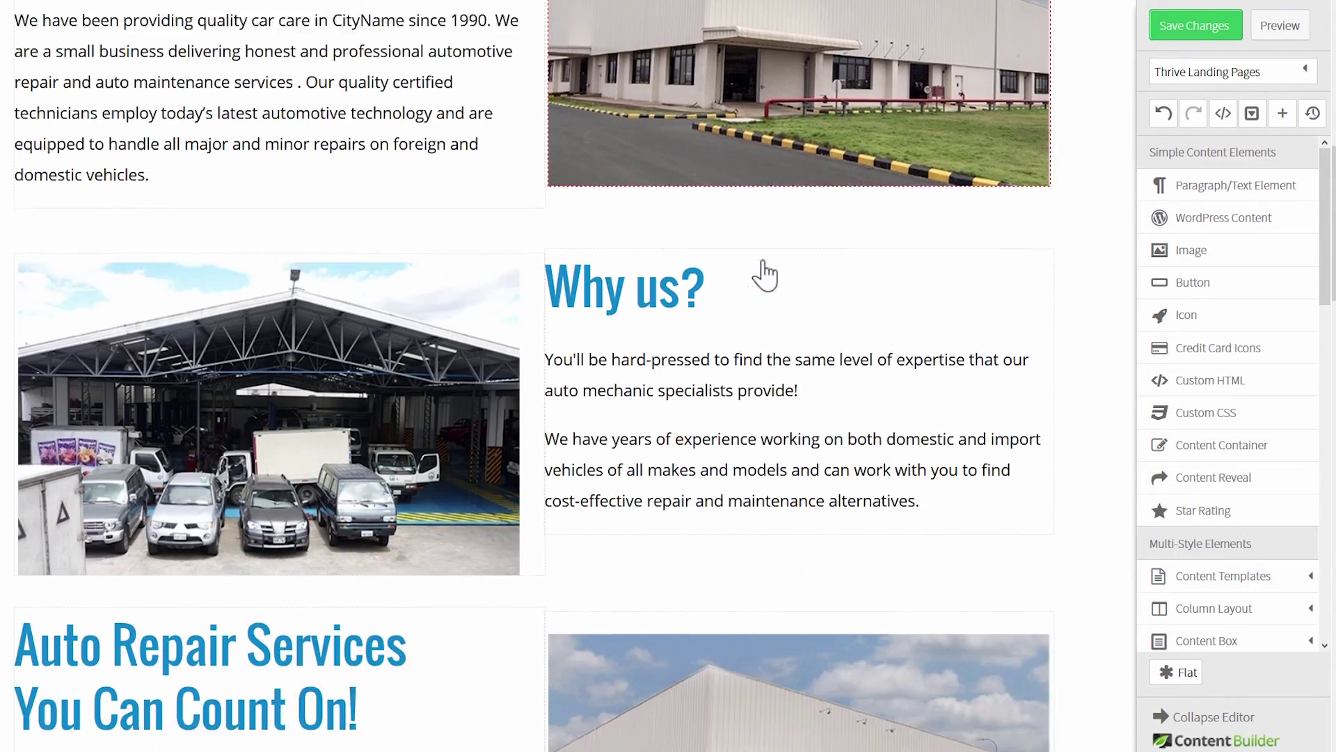
{"action": "scroll", "coordinate": [289, 99], "scroll_direction": "up", "scroll_amount": 3}
{"action": "scroll", "coordinate": [633, 460], "scroll_direction": "down", "scroll_amount": 10}
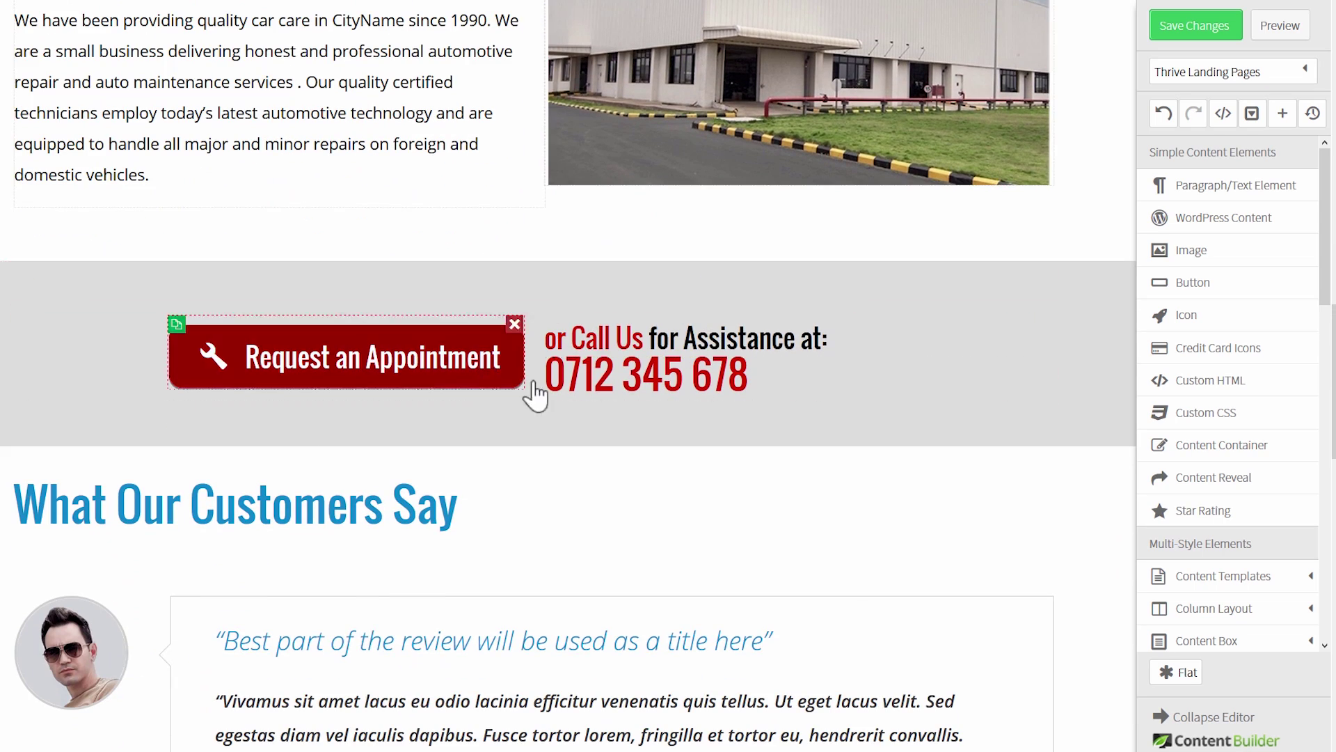
{"action": "scroll", "coordinate": [703, 433], "scroll_direction": "down", "scroll_amount": 7}
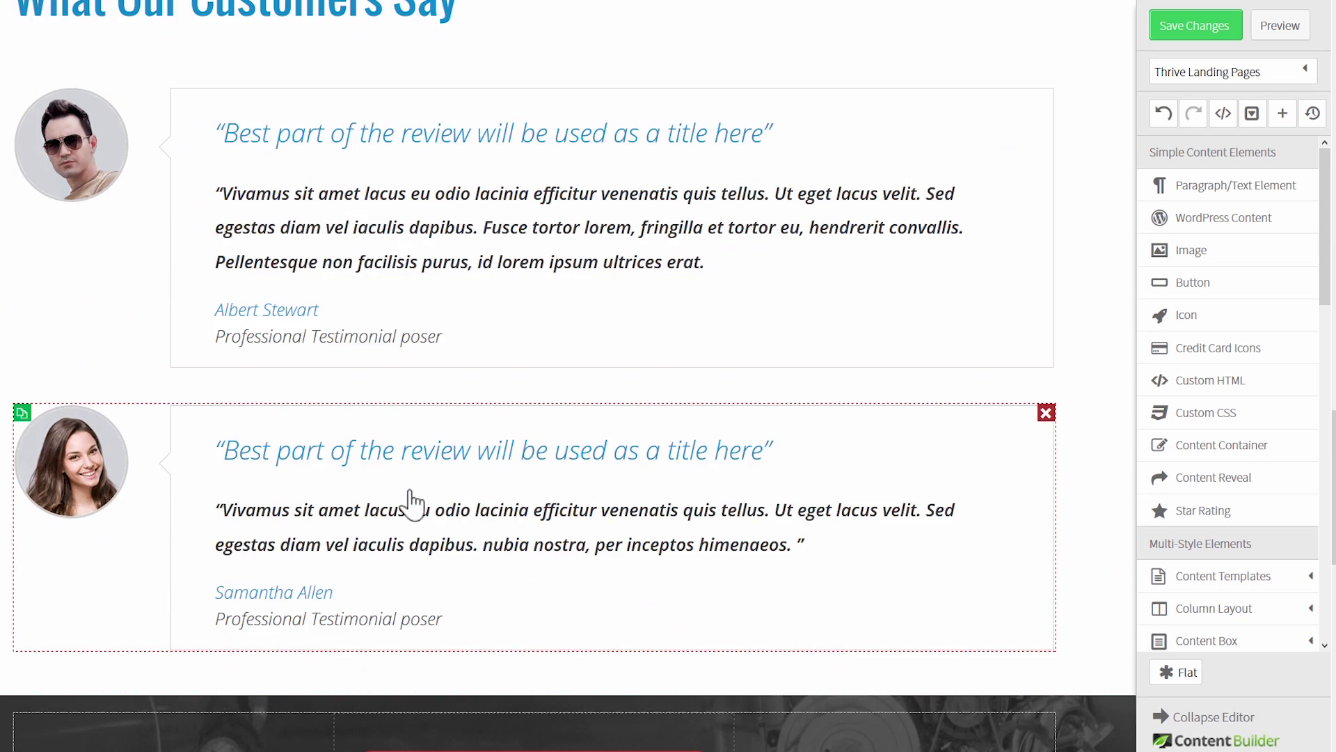
{"action": "scroll", "coordinate": [480, 331], "scroll_direction": "down", "scroll_amount": 7}
{"action": "scroll", "coordinate": [536, 348], "scroll_direction": "down", "scroll_amount": 6}
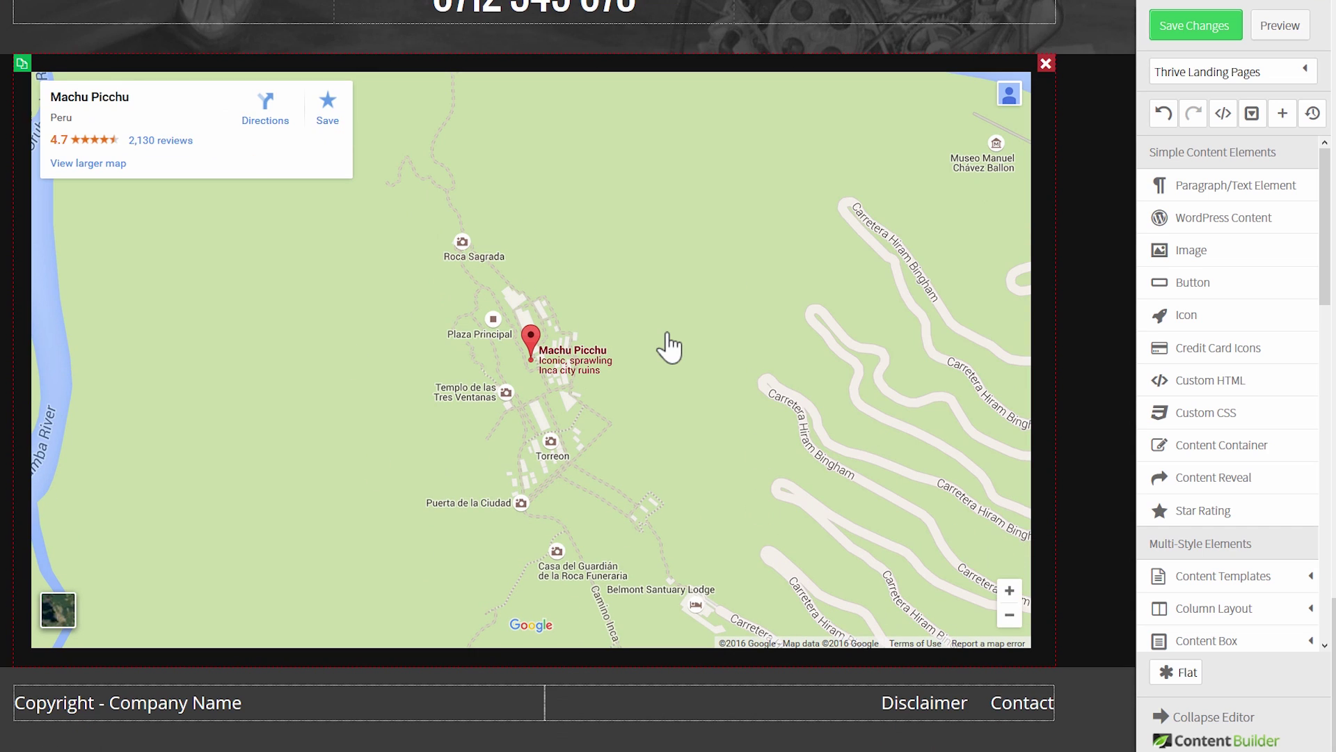
{"action": "left_click", "coordinate": [532, 220]}
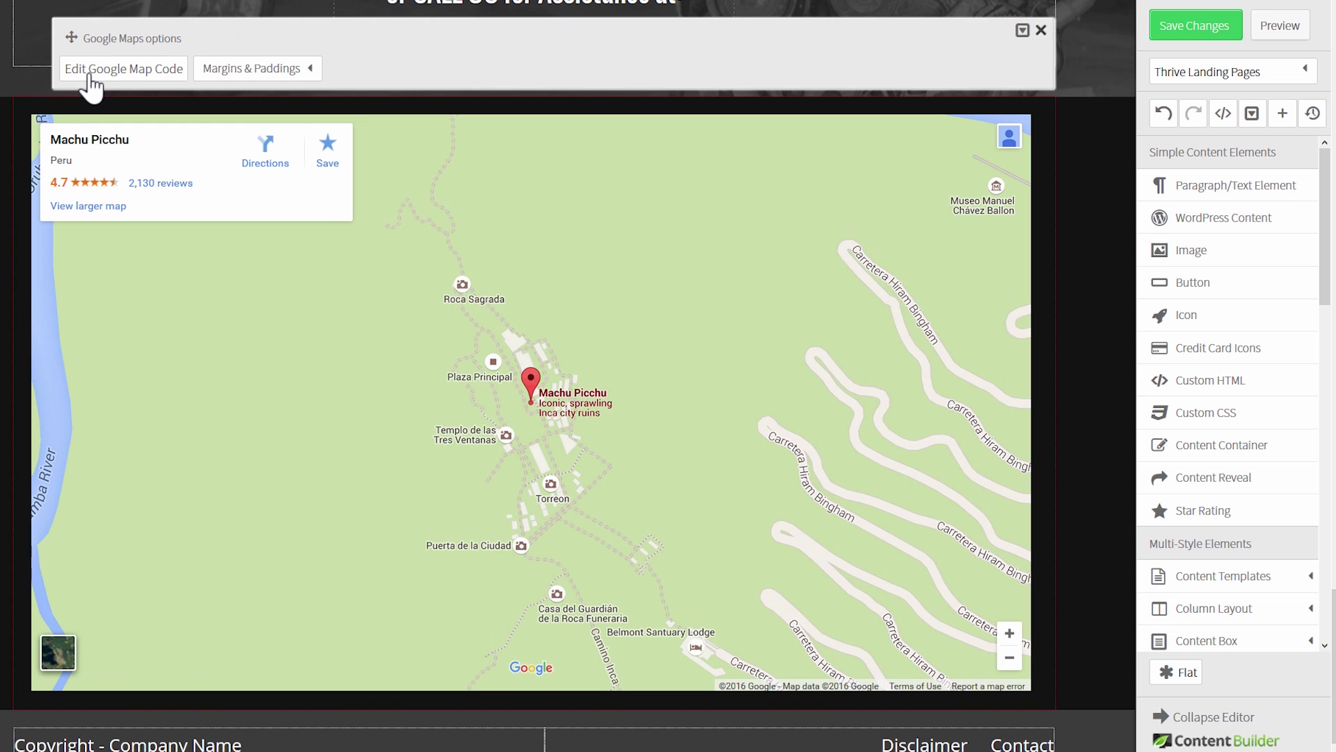
{"action": "left_click", "coordinate": [91, 77]}
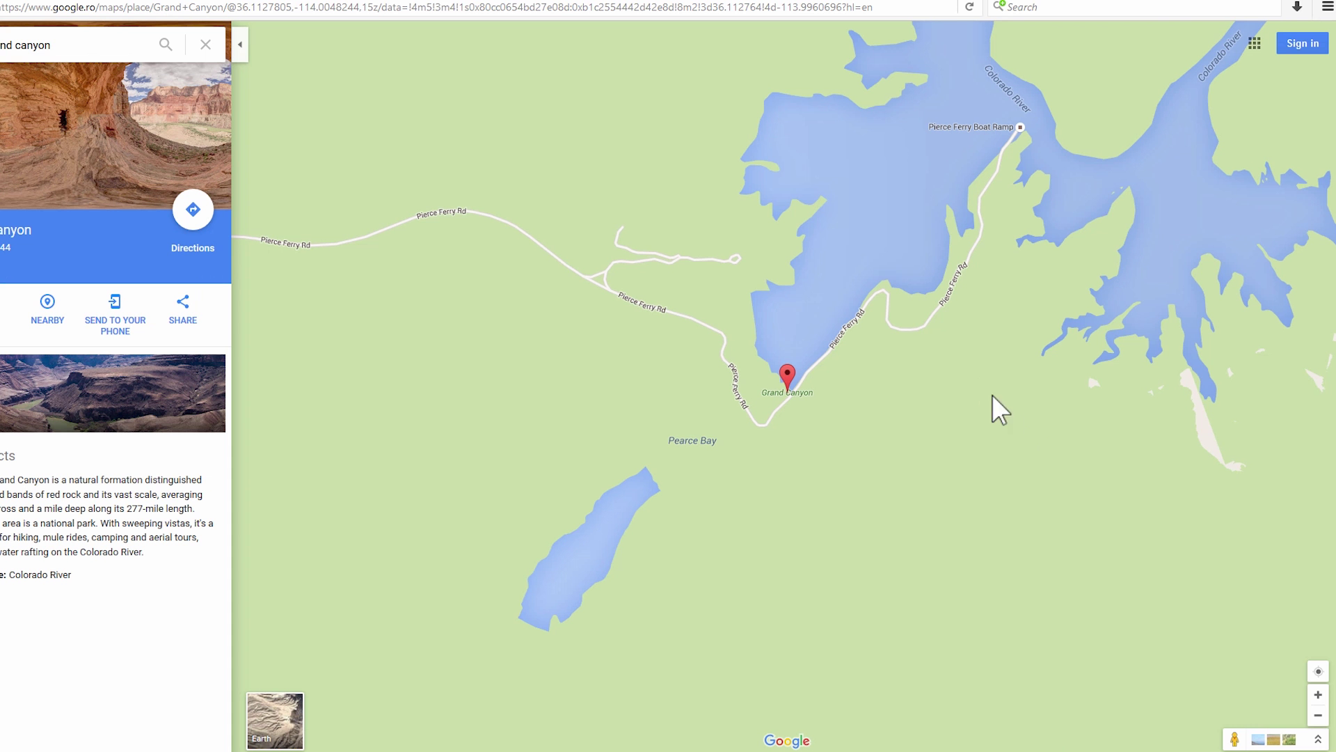
Step: Generate the Grand Canyon map's embed iframe code from Google Maps' Share panel
{"action": "scroll", "coordinate": [179, 259], "scroll_direction": "down", "scroll_amount": 1}
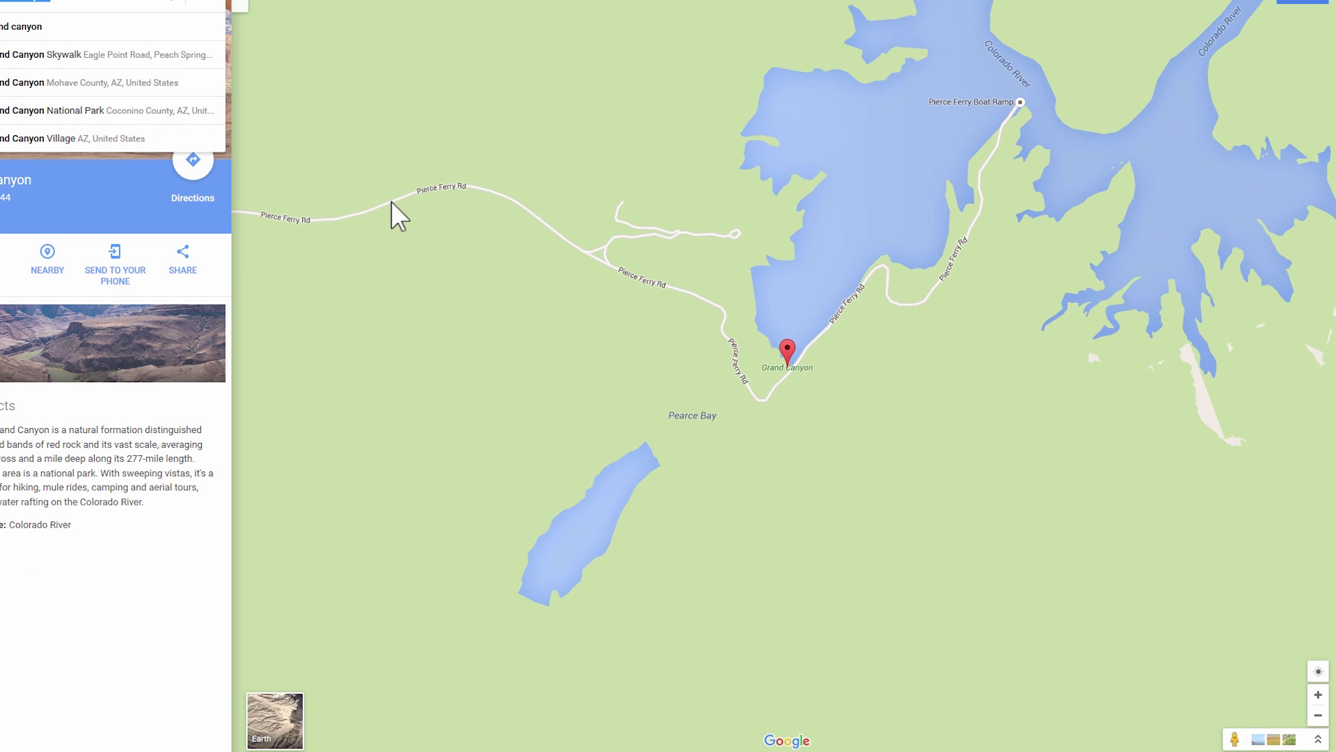
{"action": "left_click", "coordinate": [87, 8]}
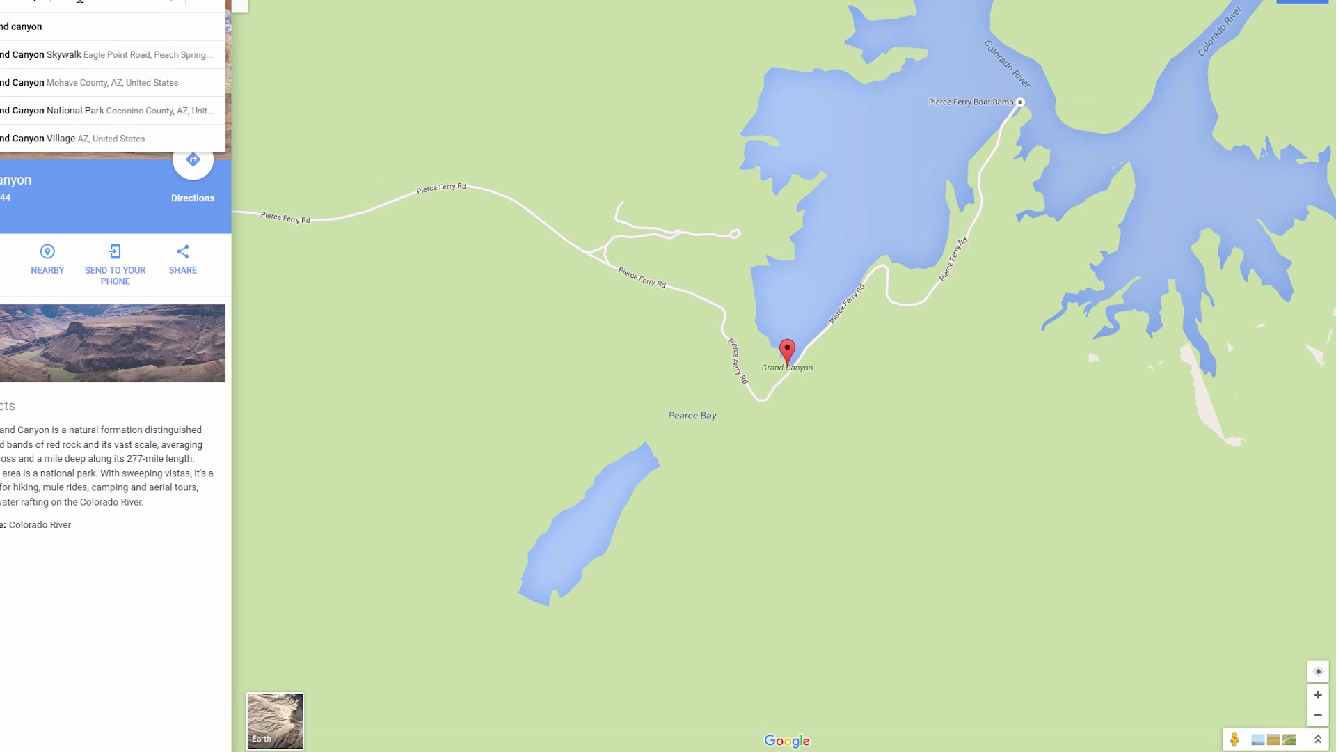
{"action": "left_click", "coordinate": [183, 259]}
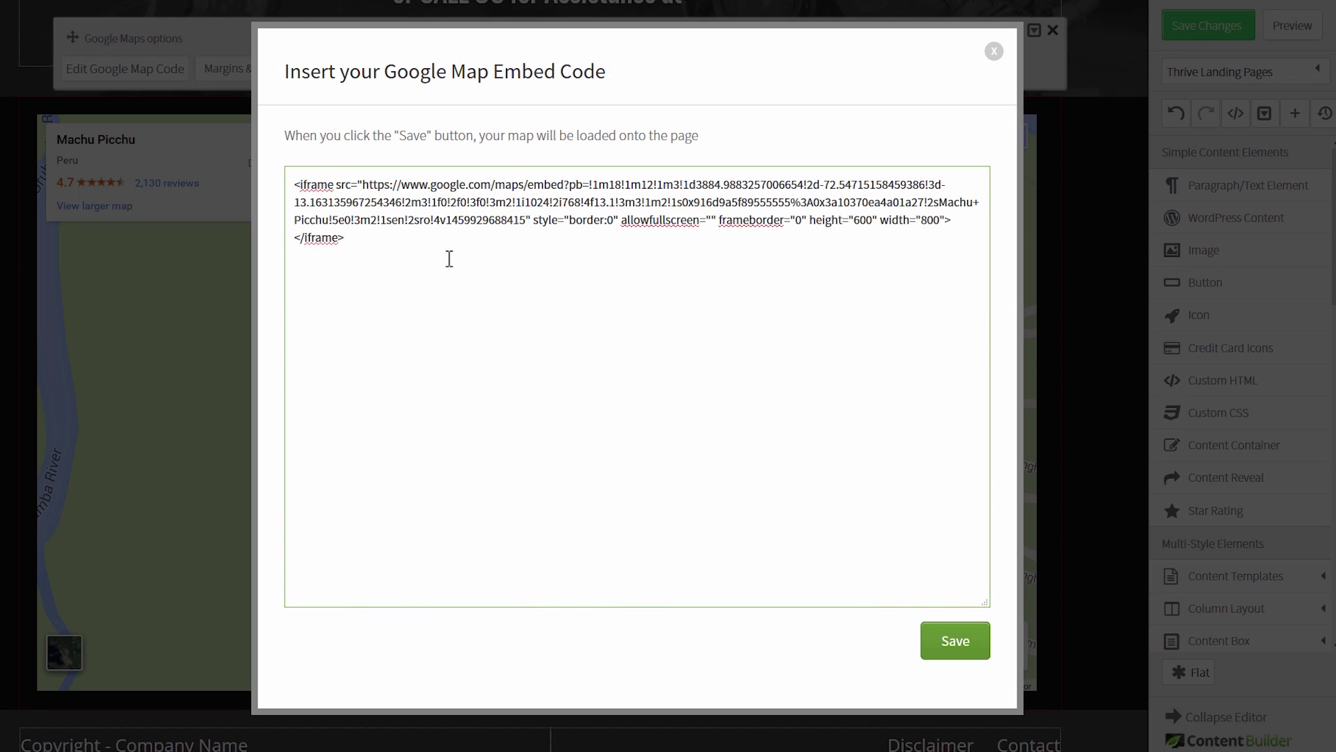
Step: Overwrite the map's embed code with the Grand Canyon iframe and save it
{"action": "key", "text": "ctrl+a"}
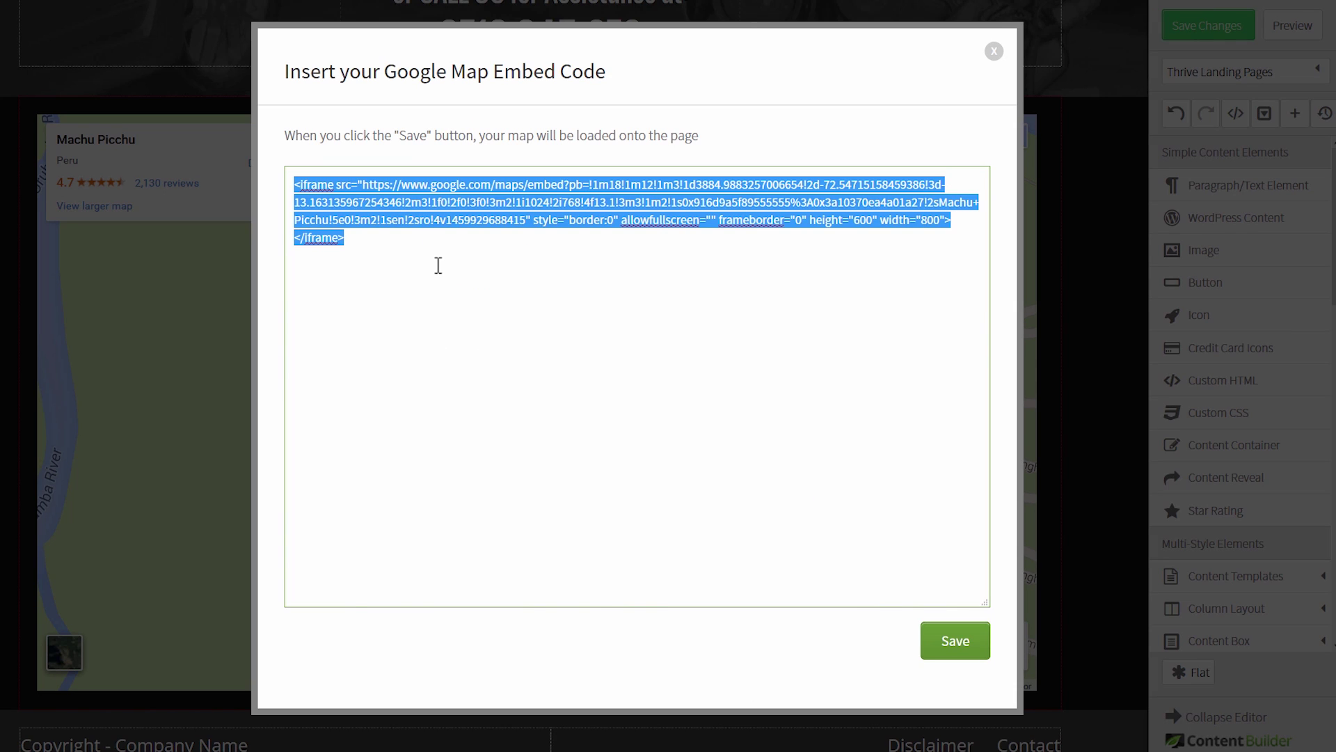
{"action": "key", "text": "ctrl+v"}
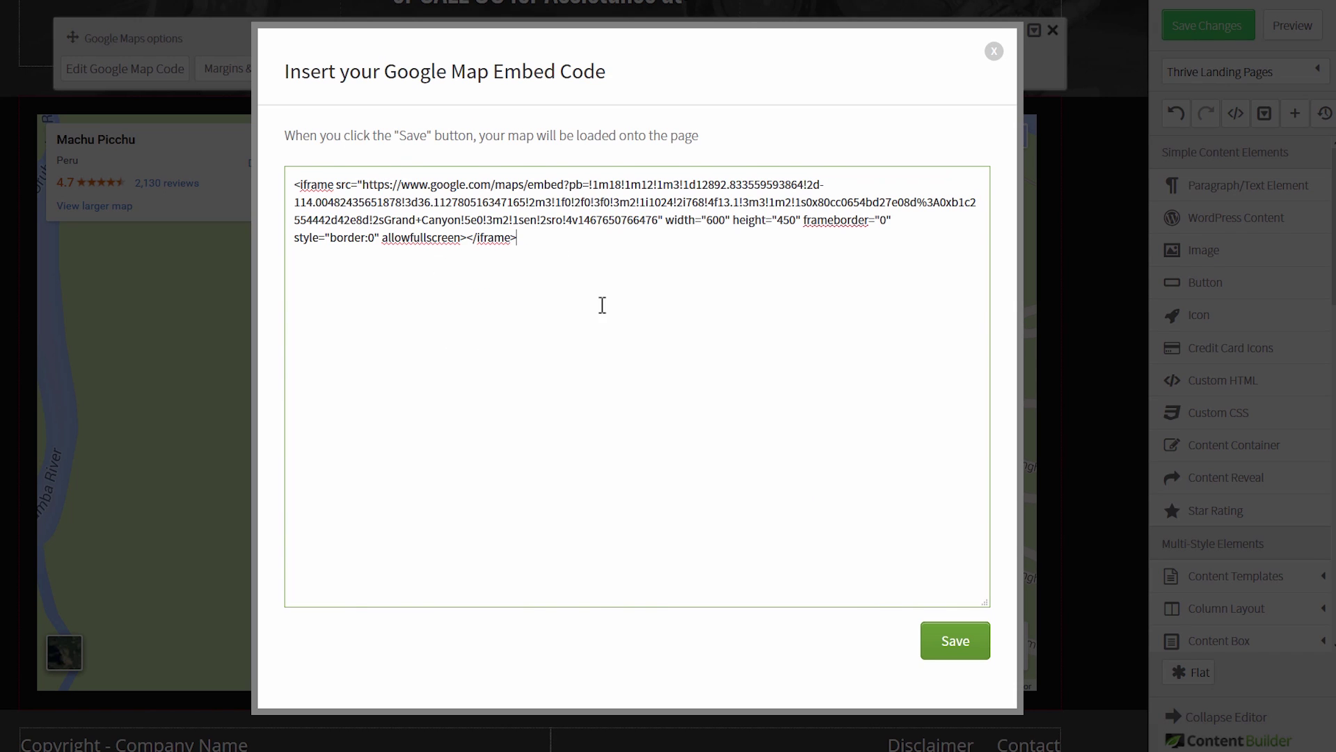
{"action": "left_click", "coordinate": [946, 641]}
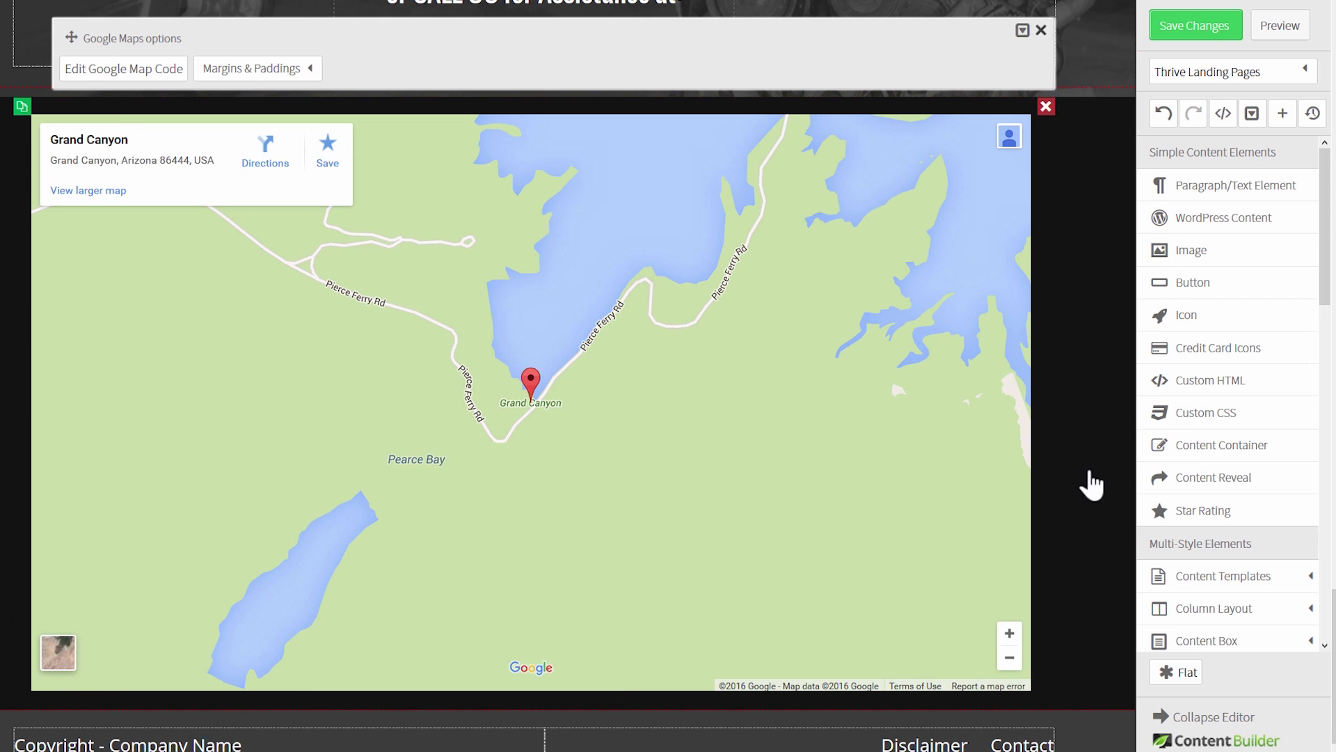
{"action": "scroll", "coordinate": [1092, 486], "scroll_direction": "up", "scroll_amount": 15}
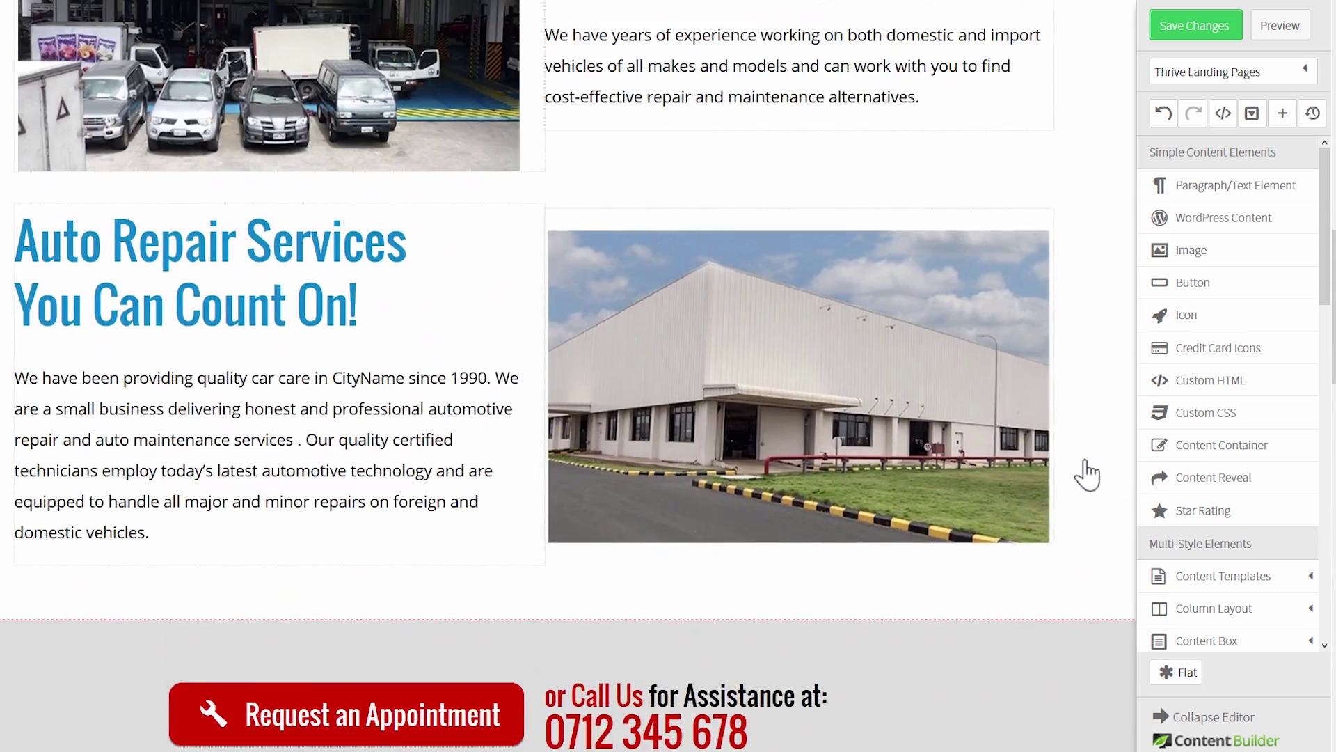
Step: Apply the ThriveBiz Restaurant template through the Choose landing page option
{"action": "scroll", "coordinate": [1088, 475], "scroll_direction": "up", "scroll_amount": 10}
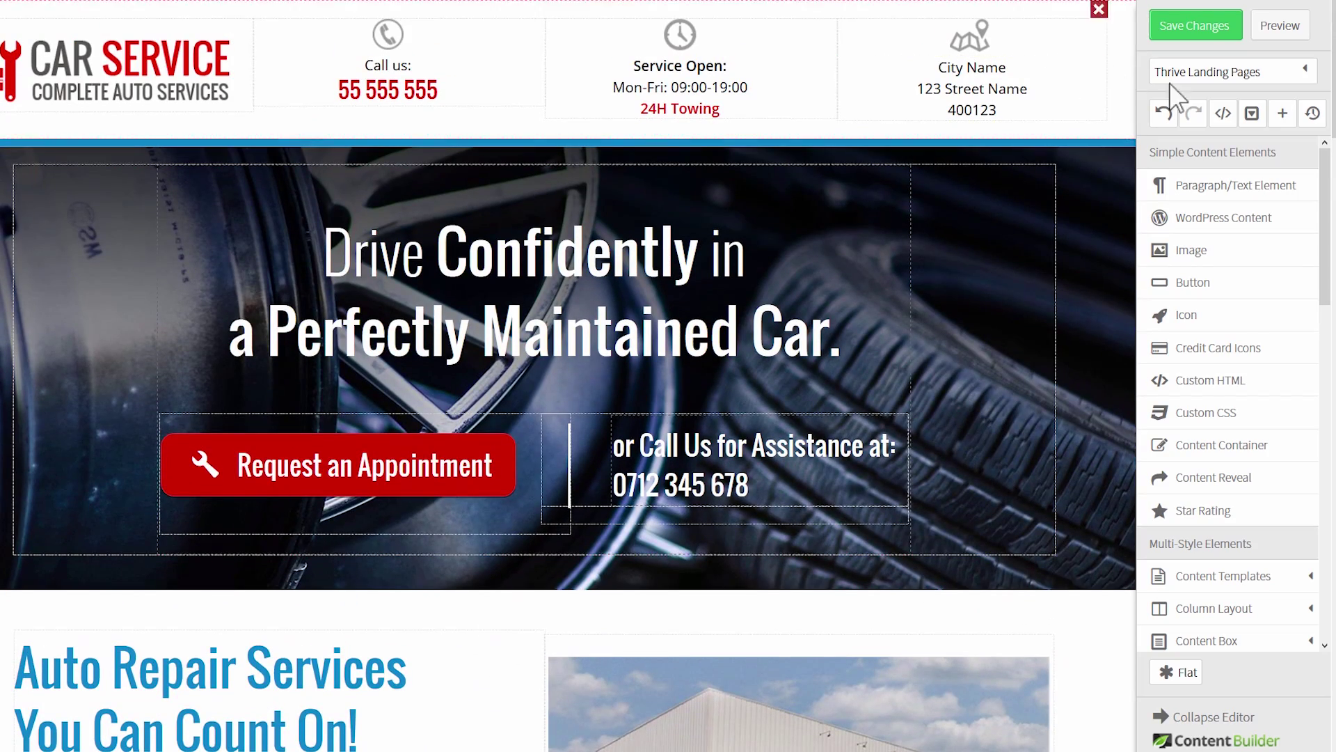
{"action": "left_click", "coordinate": [1250, 74]}
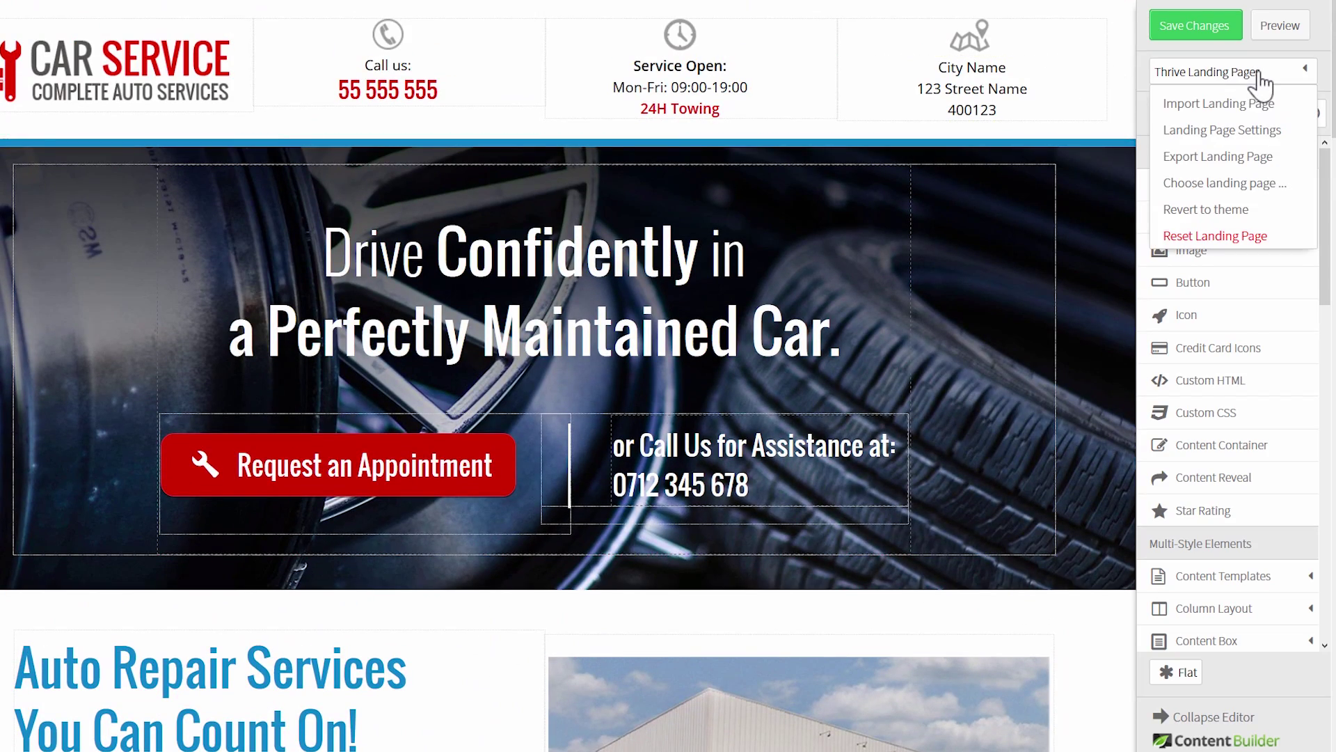
{"action": "left_click", "coordinate": [1219, 184]}
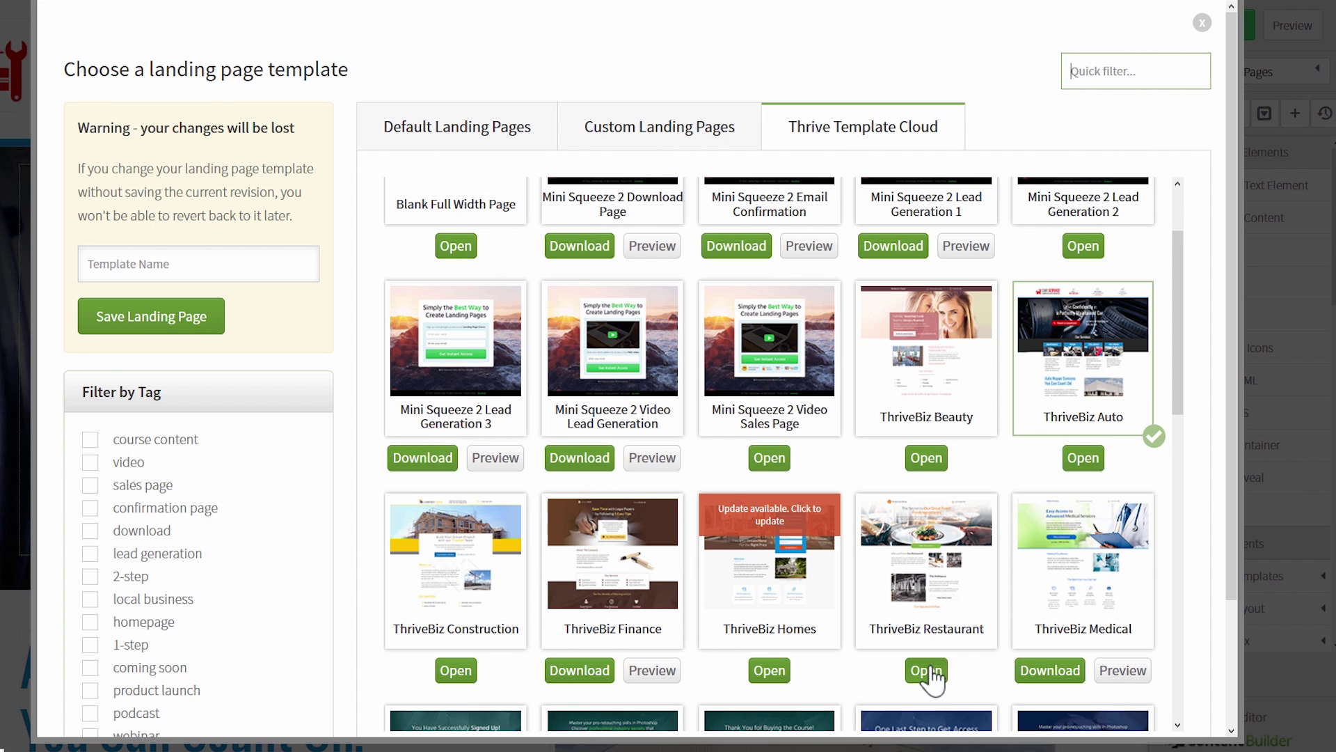
{"action": "left_click", "coordinate": [928, 670]}
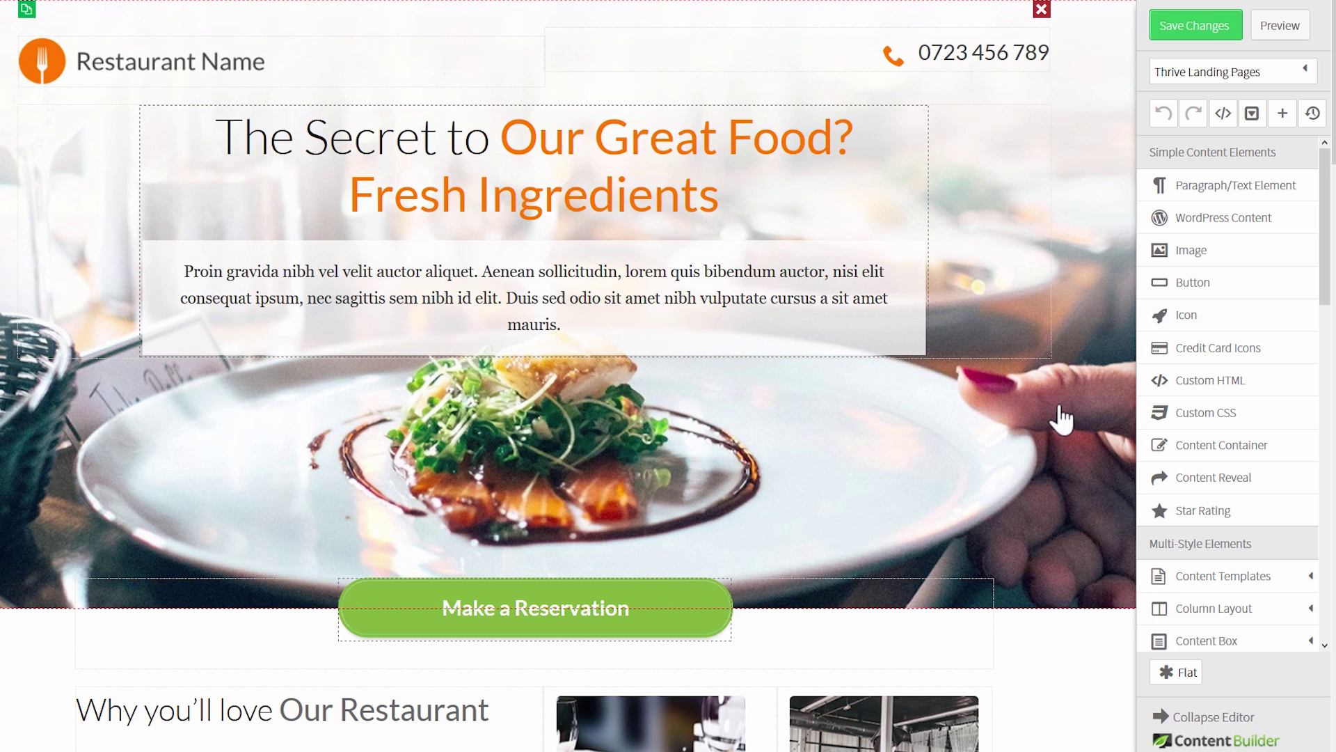
{"action": "scroll", "coordinate": [501, 364], "scroll_direction": "down", "scroll_amount": 4}
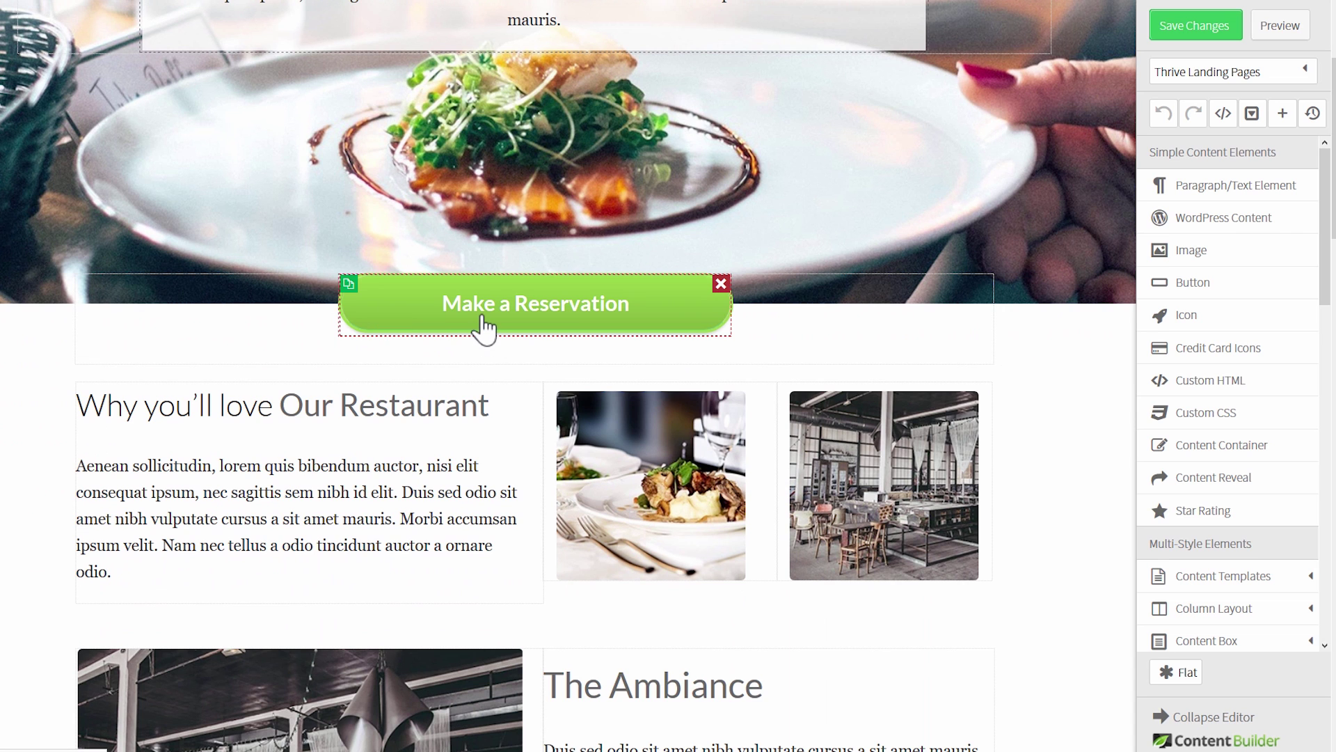
{"action": "scroll", "coordinate": [501, 348], "scroll_direction": "down", "scroll_amount": 1}
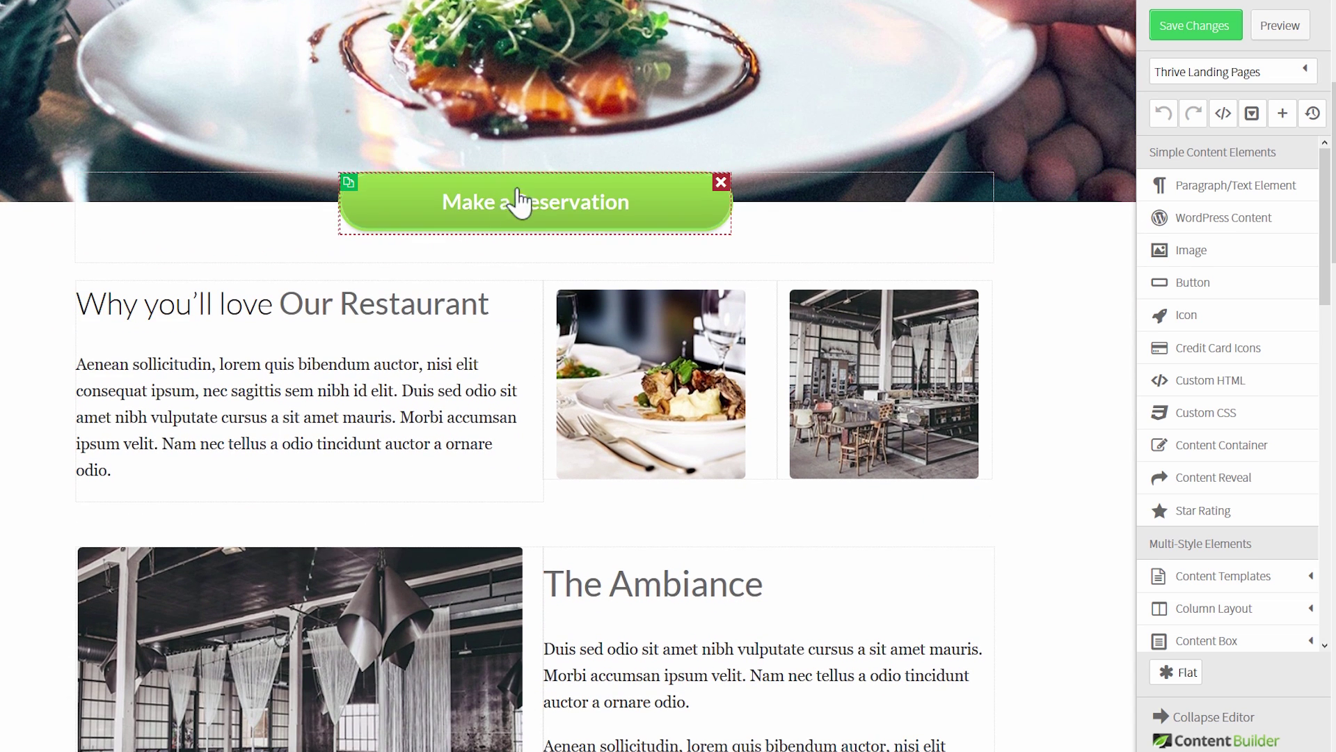
{"action": "scroll", "coordinate": [543, 317], "scroll_direction": "down", "scroll_amount": 10}
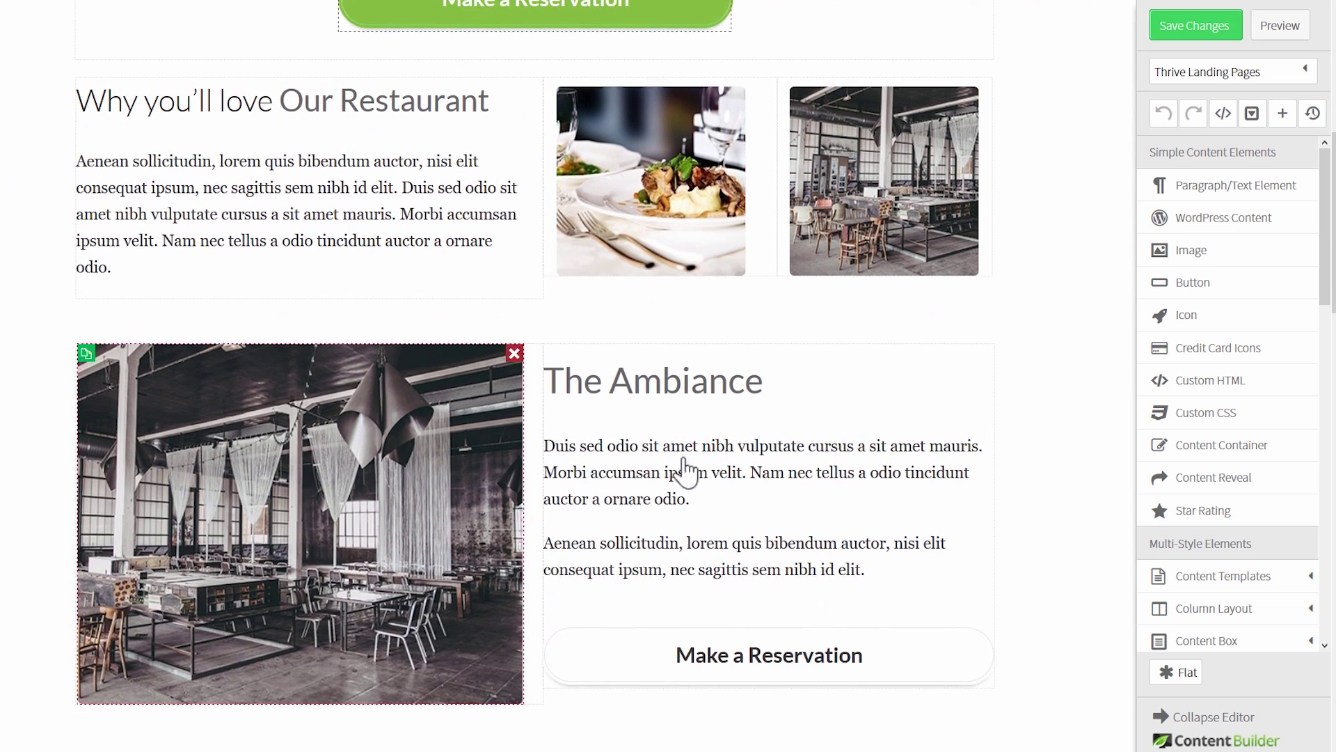
{"action": "scroll", "coordinate": [848, 362], "scroll_direction": "down", "scroll_amount": 2}
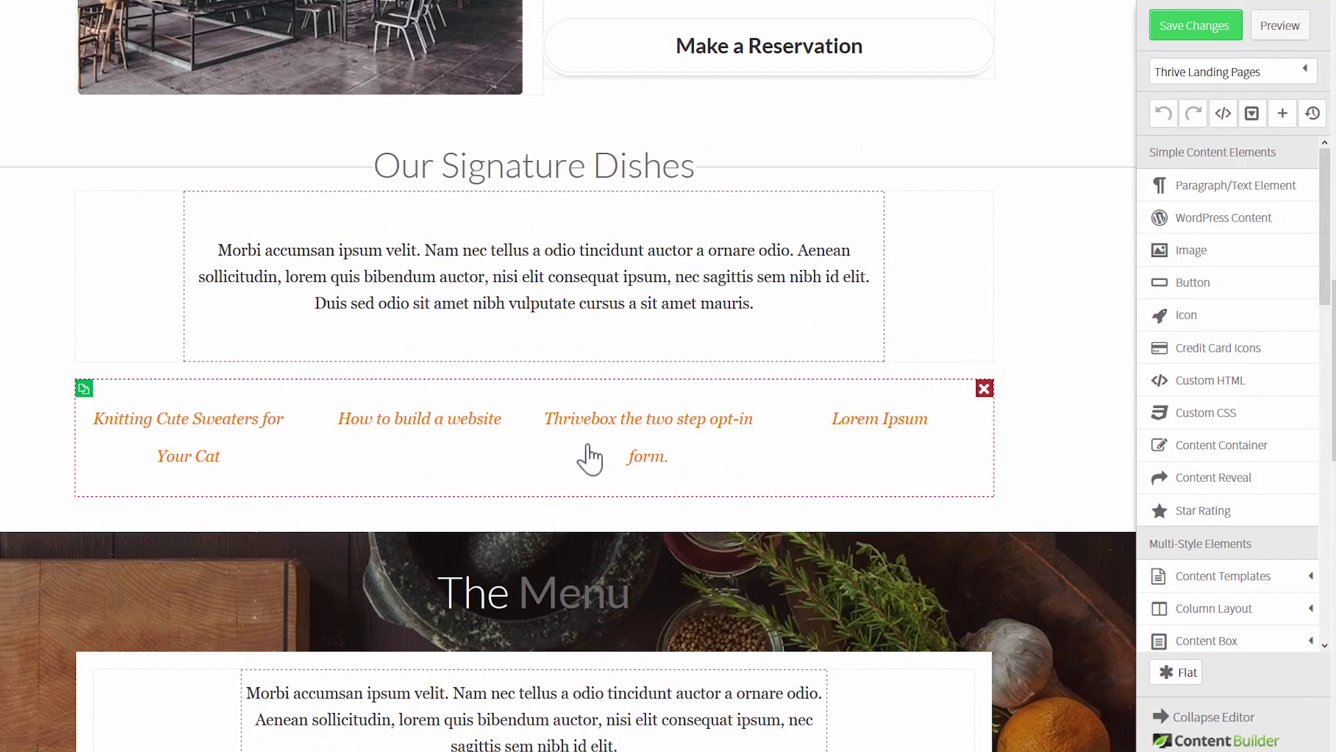
{"action": "scroll", "coordinate": [795, 386], "scroll_direction": "down", "scroll_amount": 1}
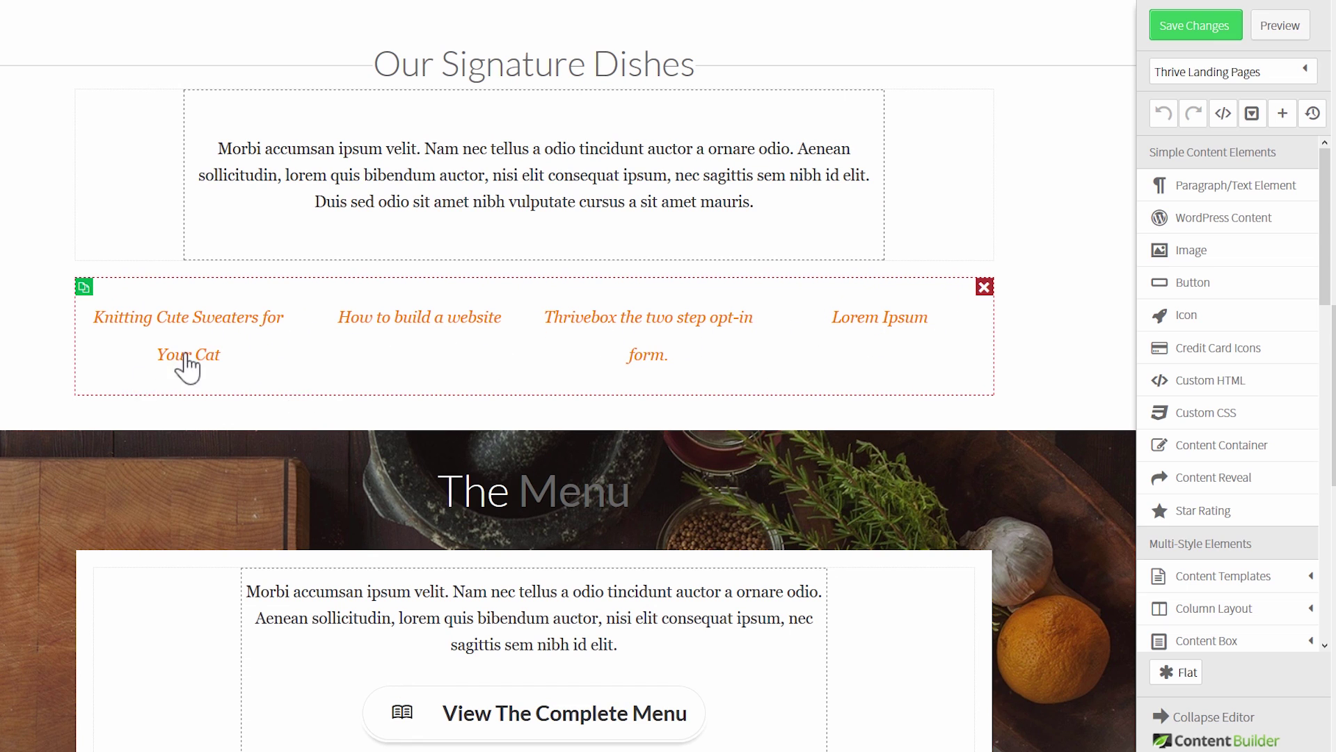
Step: Filter the Our Signature Dishes post grid to the Restaurant category and save
{"action": "left_click", "coordinate": [255, 355]}
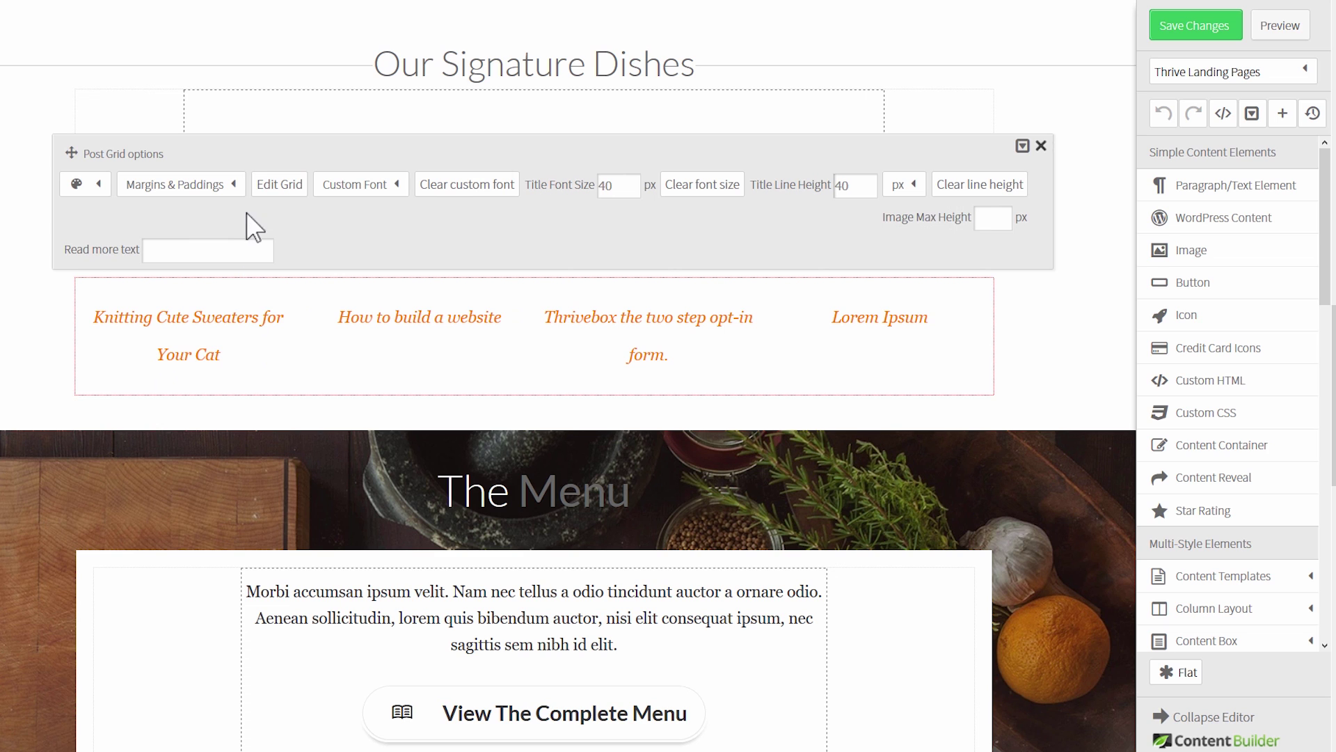
{"action": "left_click", "coordinate": [279, 195]}
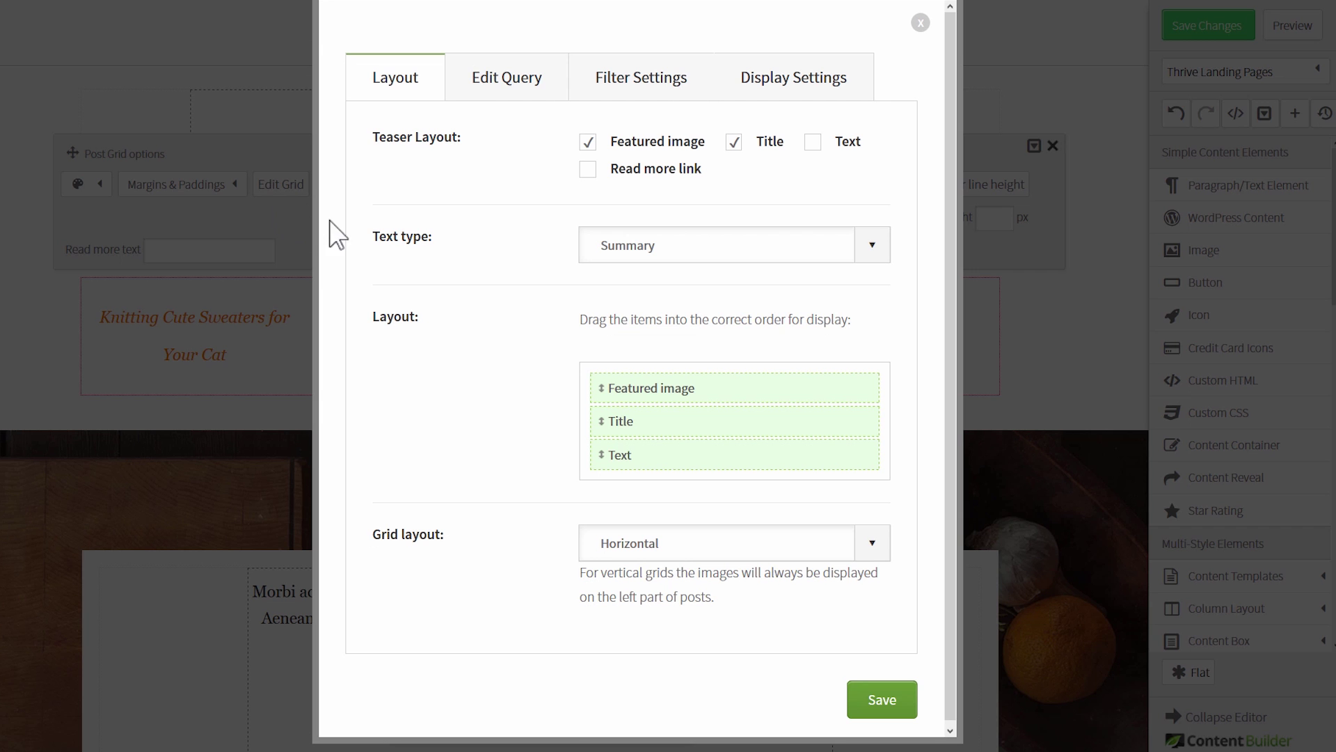
{"action": "left_click", "coordinate": [591, 81]}
{"action": "left_click", "coordinate": [659, 277]}
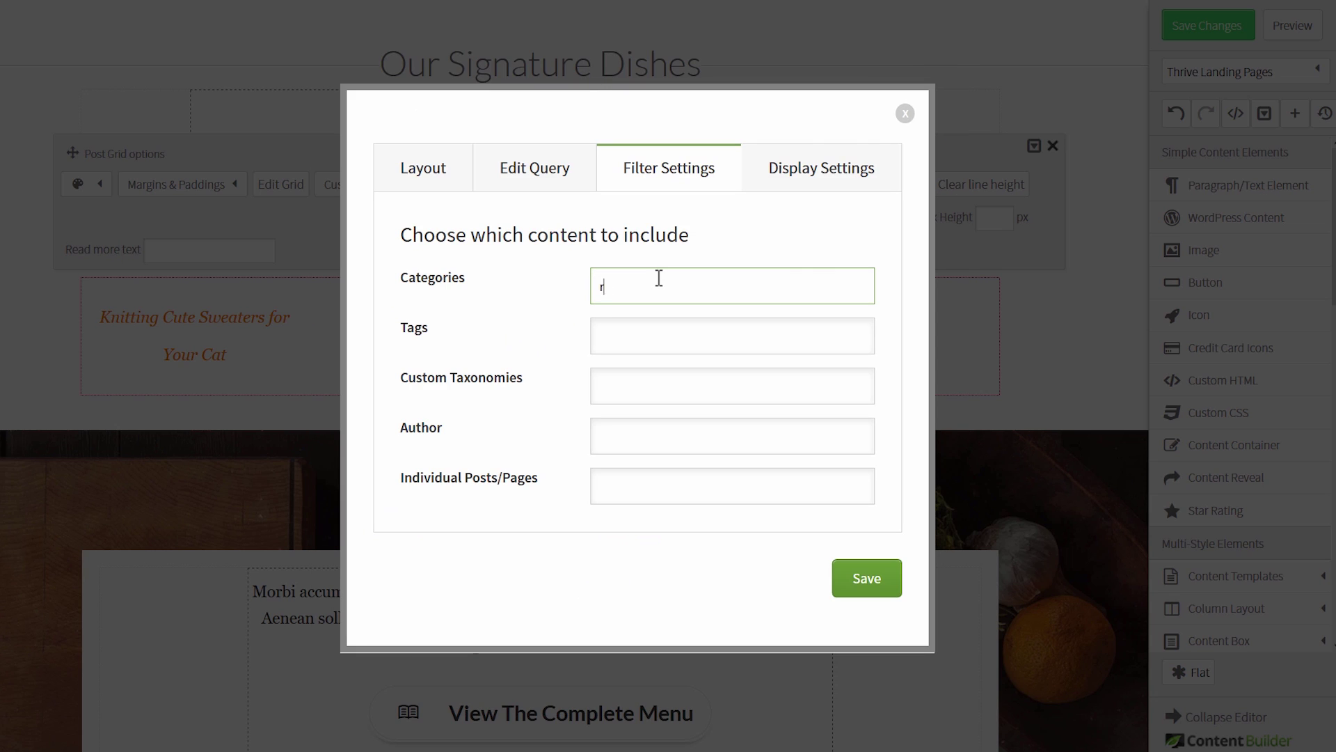
{"action": "type", "text": "rest"}
{"action": "left_click", "coordinate": [632, 325]}
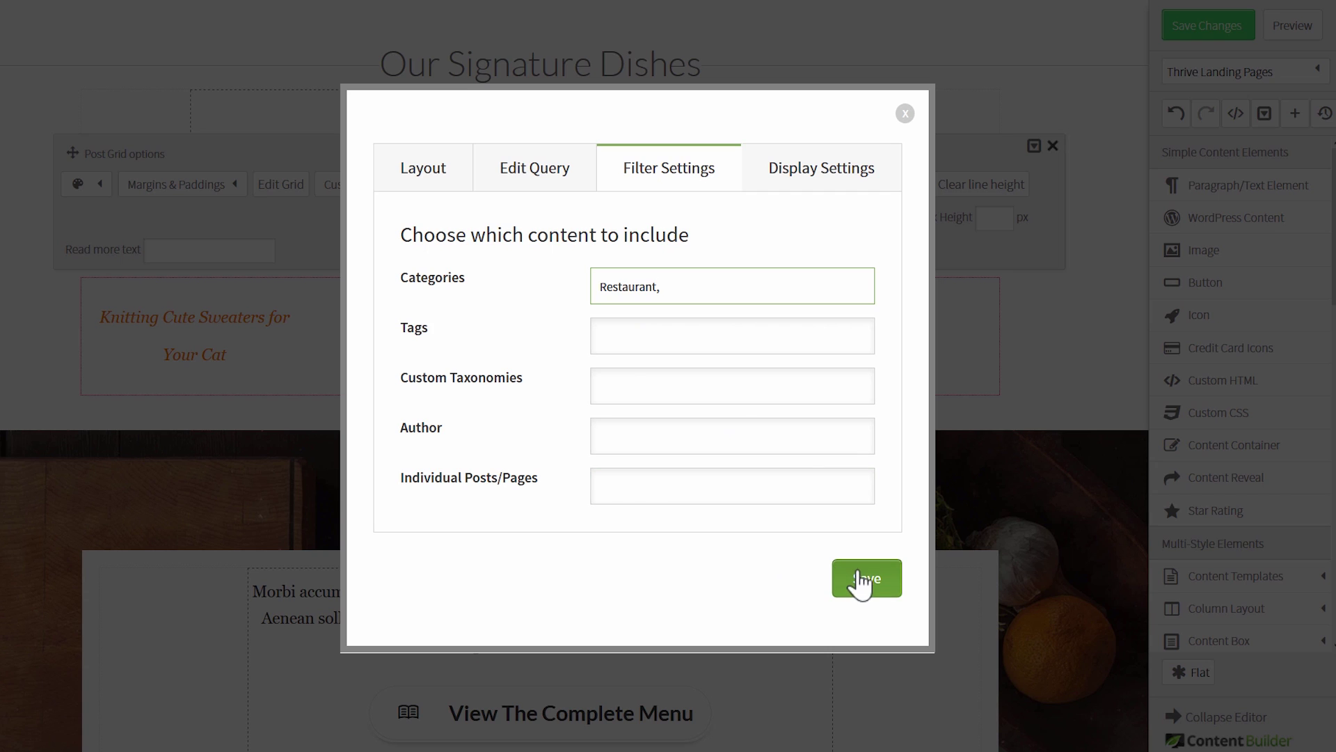
{"action": "left_click", "coordinate": [861, 576]}
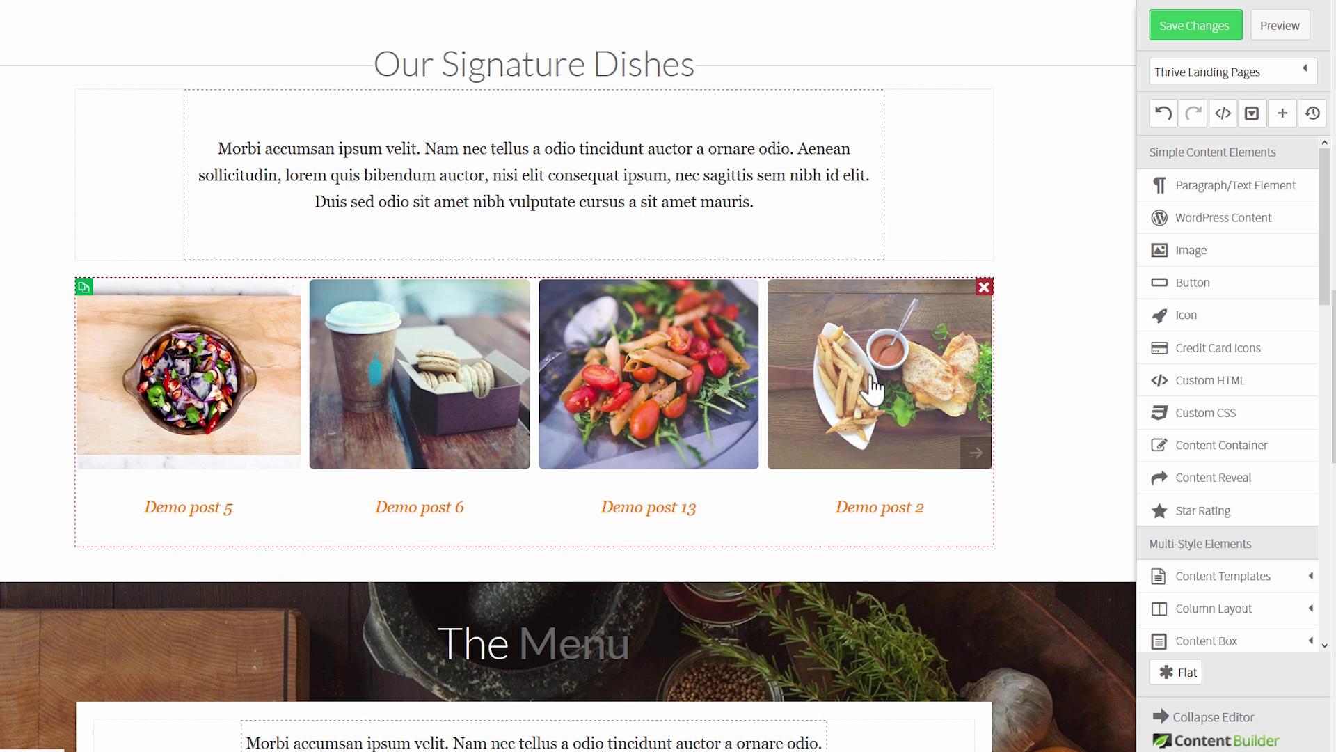
Step: Scroll down the page to The Menu section
{"action": "scroll", "coordinate": [1121, 254], "scroll_direction": "down", "scroll_amount": 3}
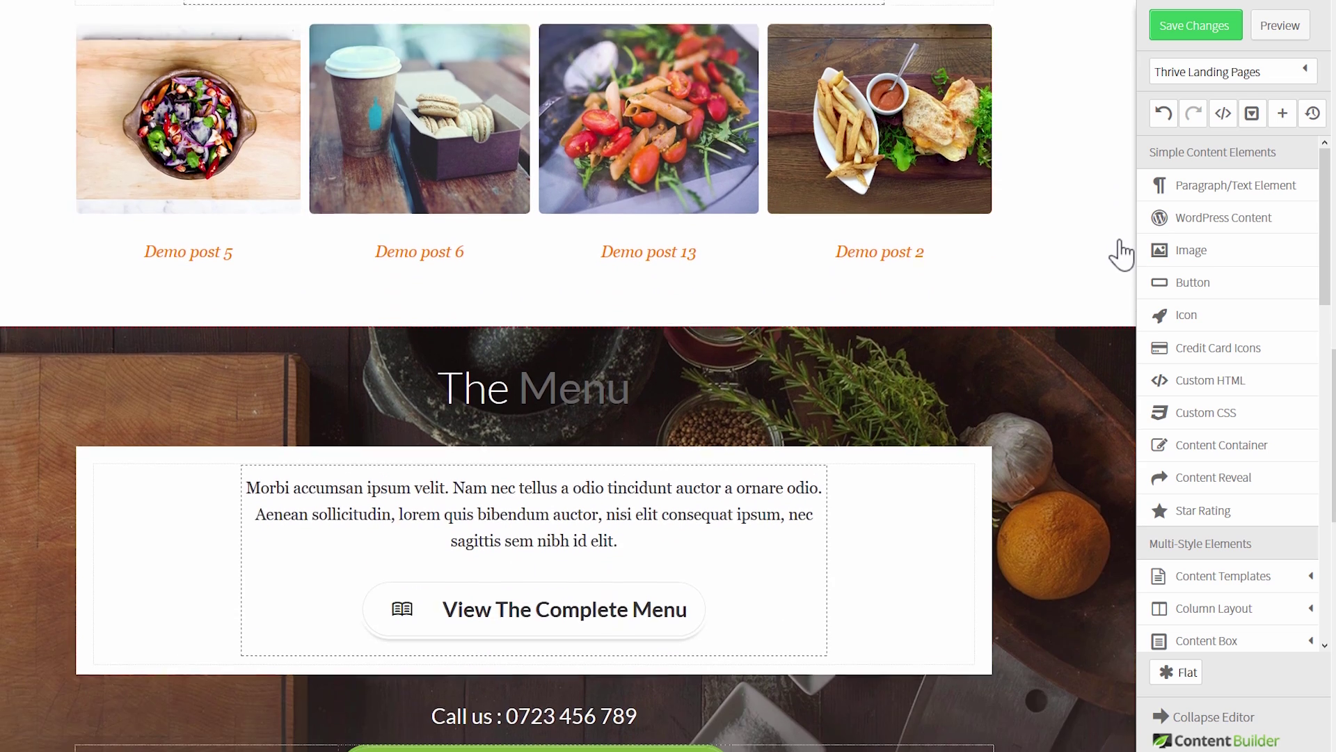
{"action": "scroll", "coordinate": [1120, 254], "scroll_direction": "down", "scroll_amount": 3}
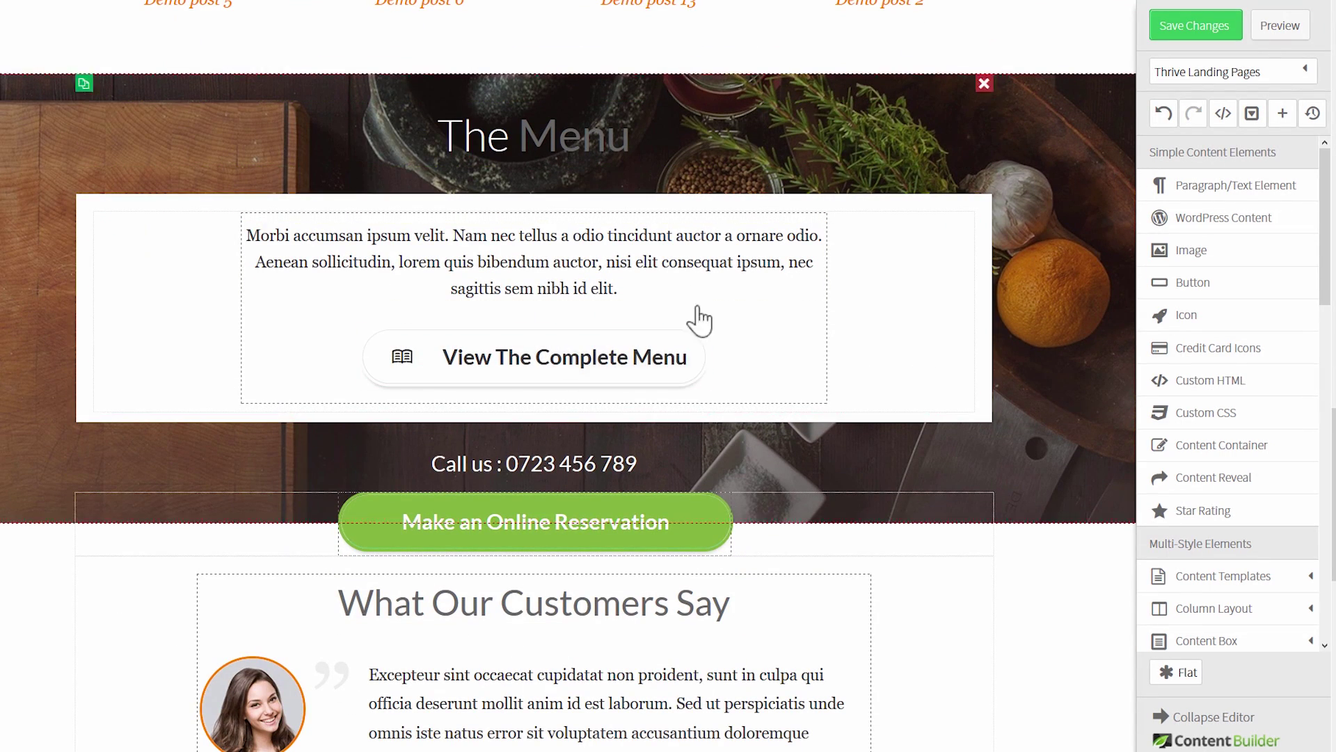
{"action": "scroll", "coordinate": [805, 286], "scroll_direction": "down", "scroll_amount": 7}
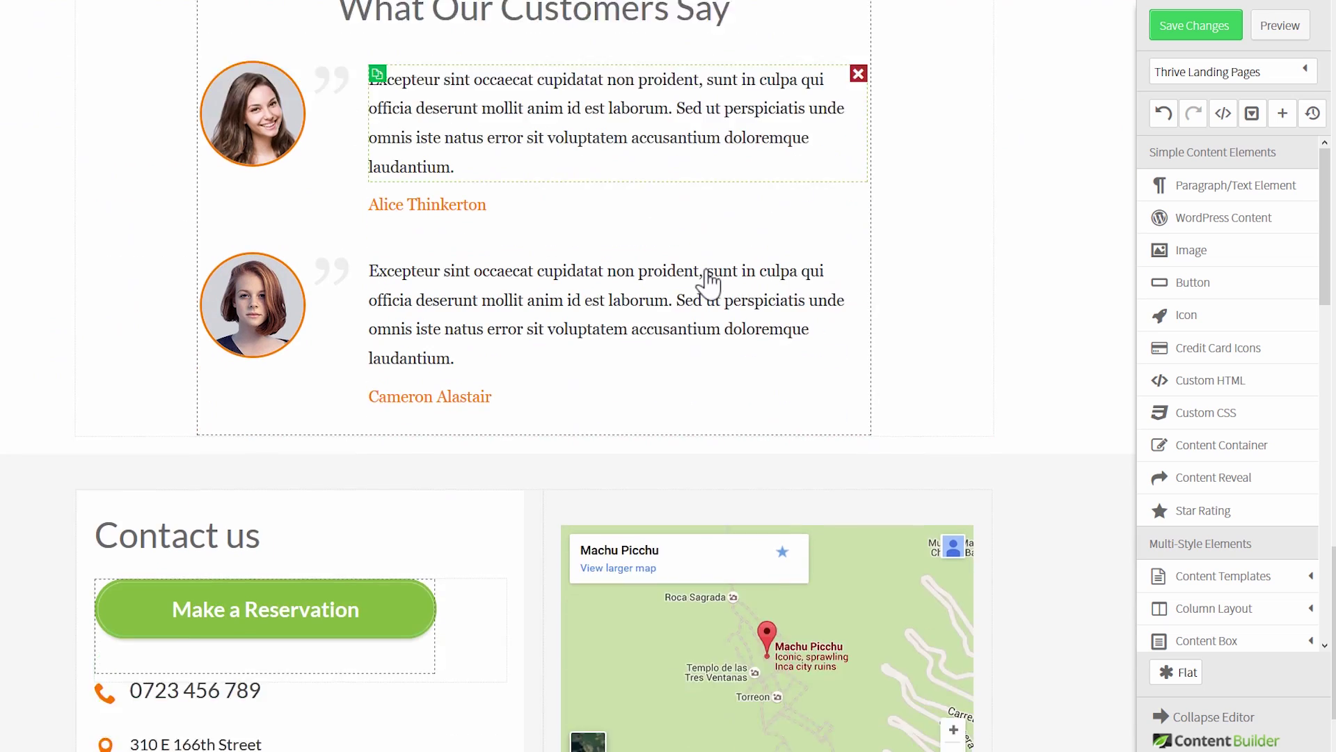
{"action": "scroll", "coordinate": [708, 282], "scroll_direction": "down", "scroll_amount": 2}
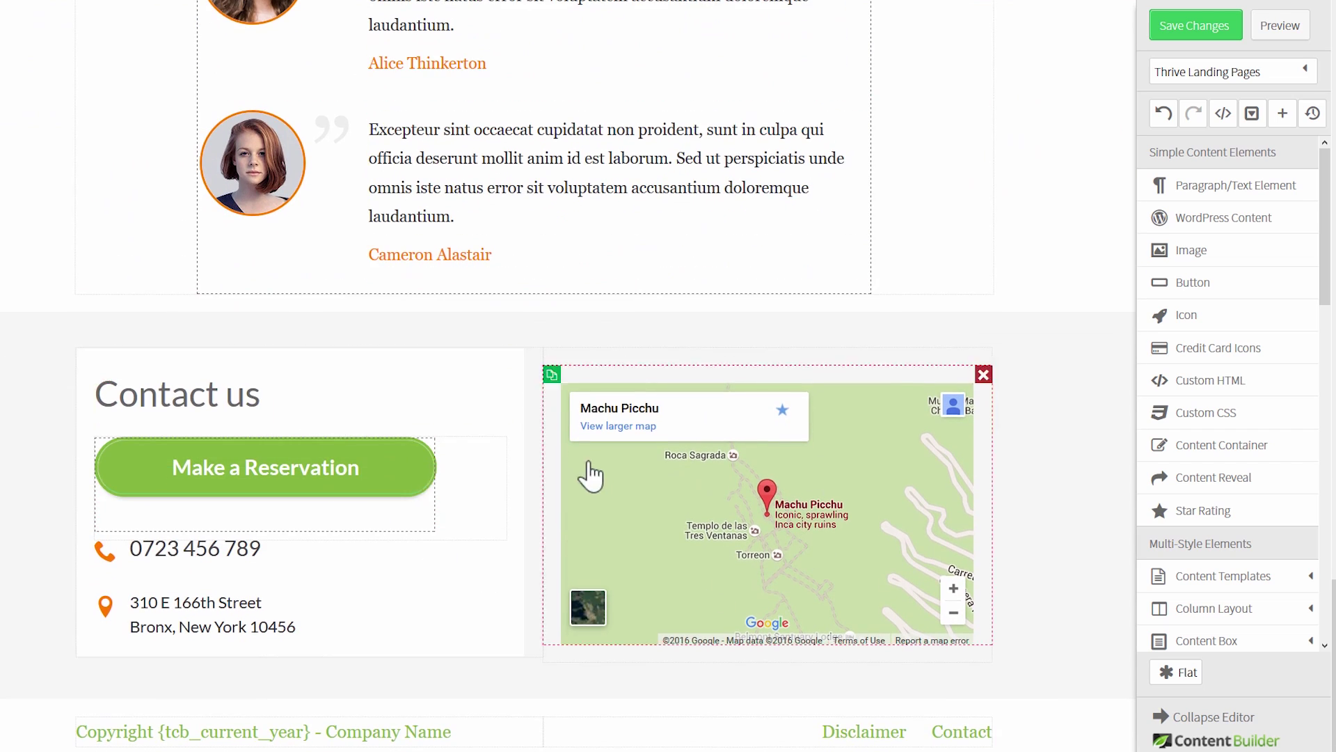
{"action": "scroll", "coordinate": [717, 379], "scroll_direction": "up", "scroll_amount": 9}
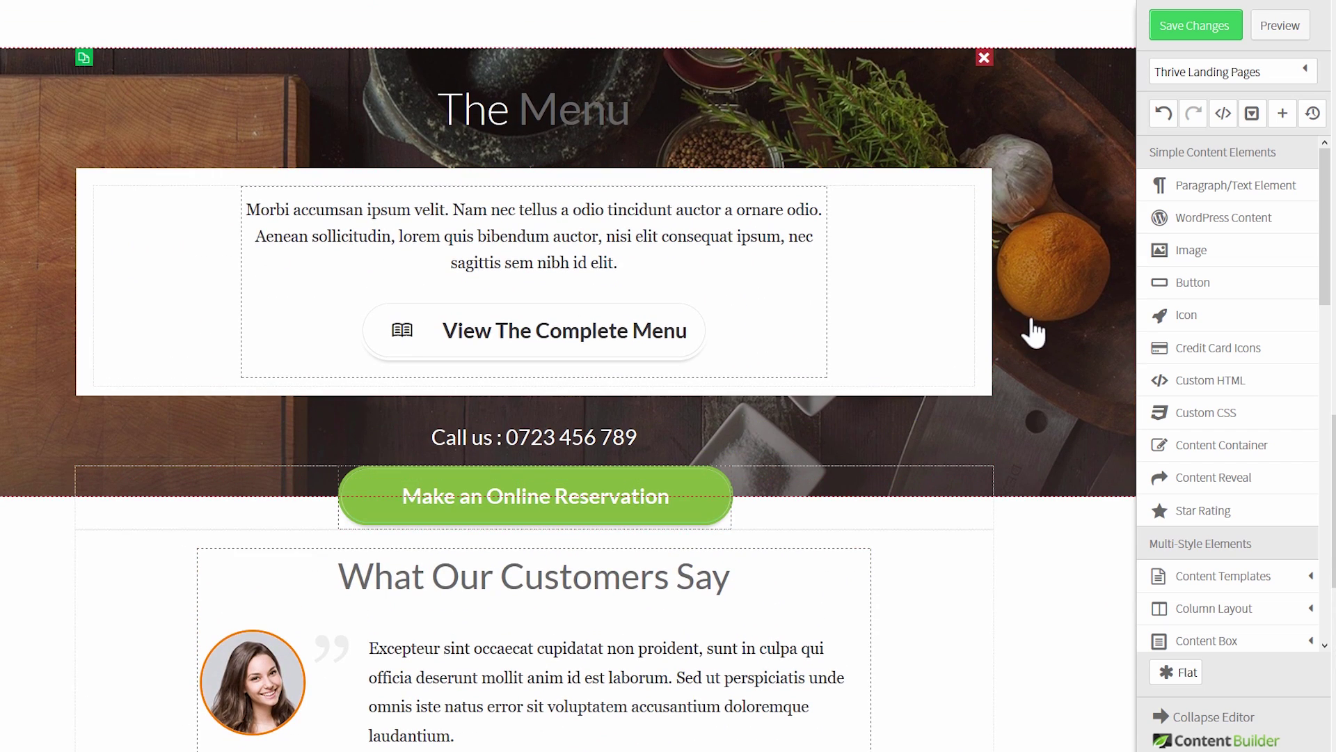
Step: Replace The Menu section's kitchen background with the pexels-photo-62097 fries-and-dip photo from the Media Library
{"action": "left_click", "coordinate": [1069, 146]}
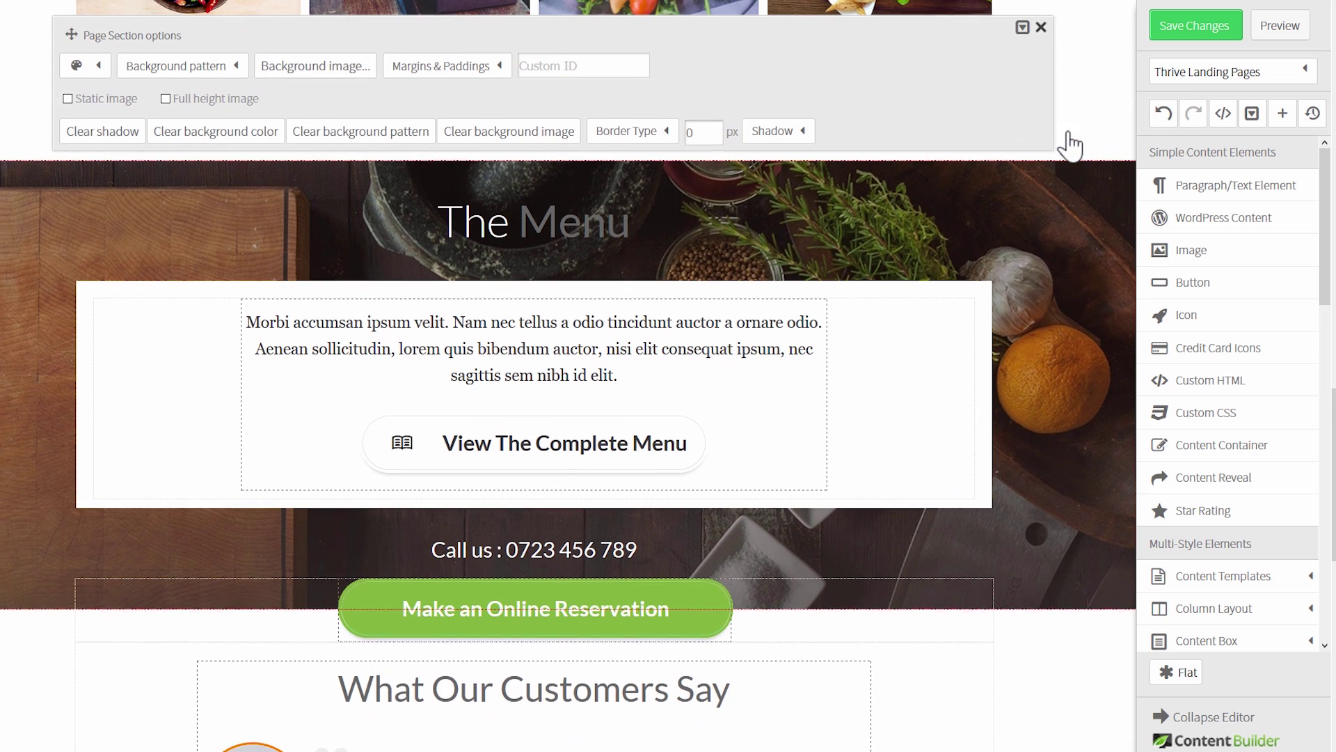
{"action": "left_click", "coordinate": [314, 76]}
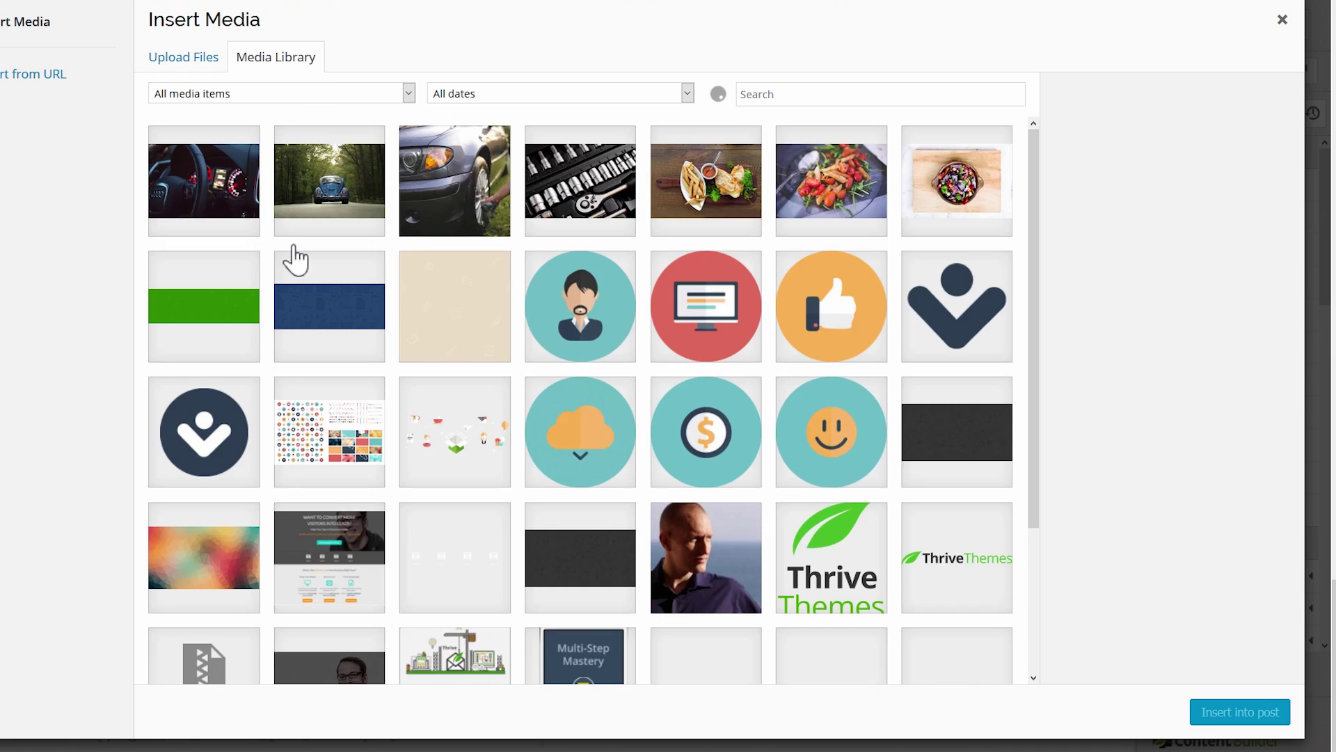
{"action": "left_click", "coordinate": [692, 202]}
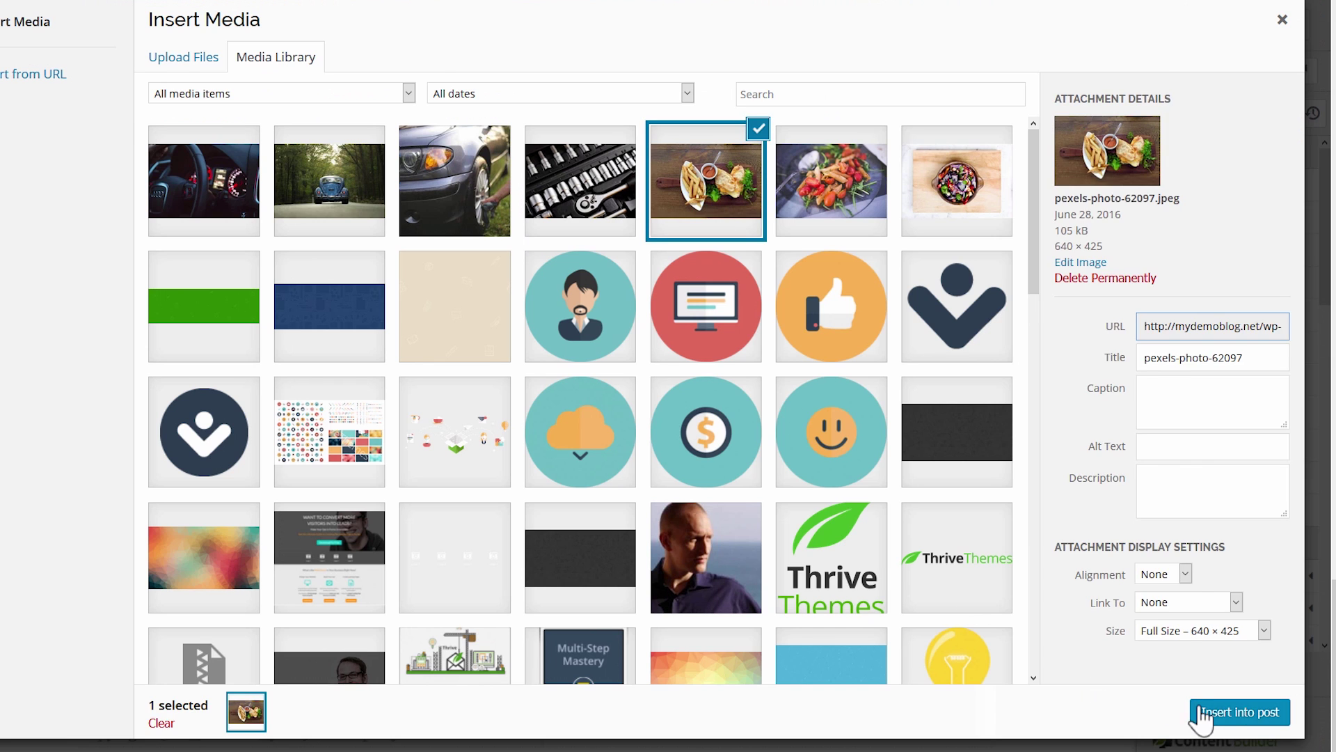
{"action": "left_click", "coordinate": [1199, 713]}
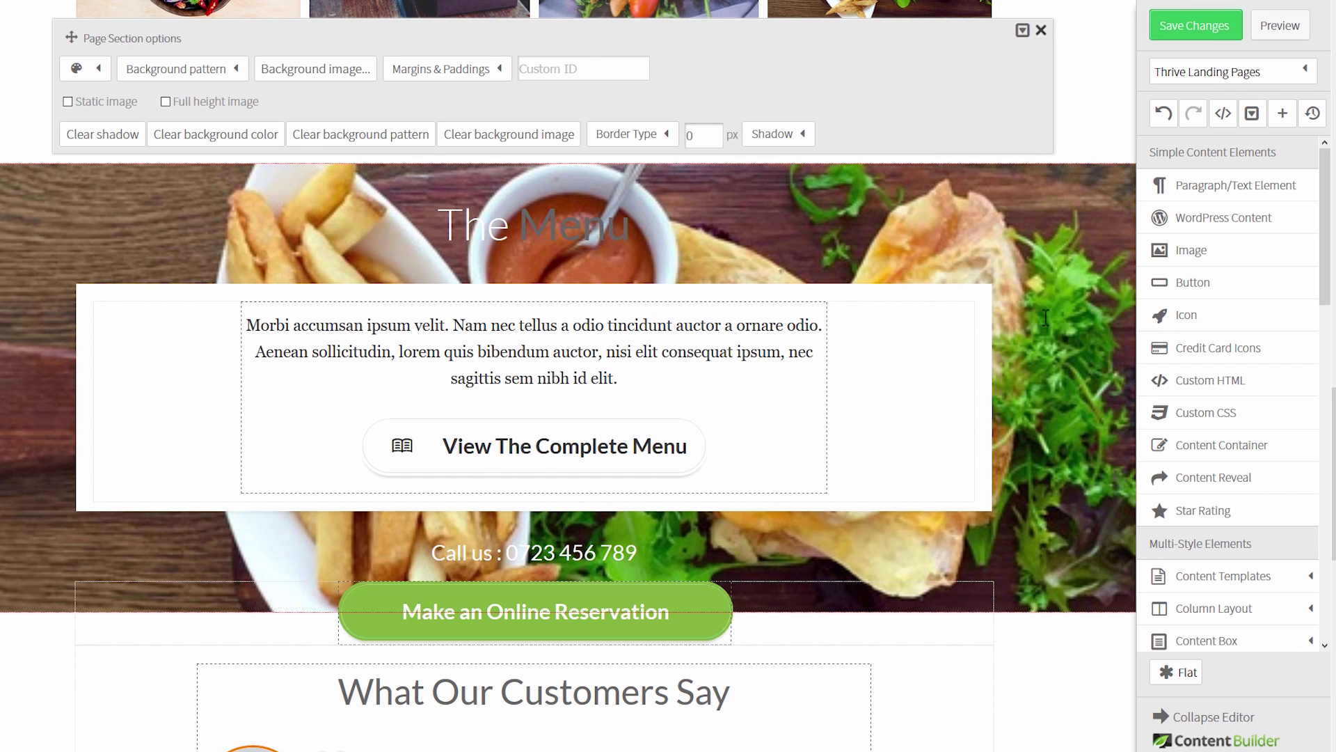
{"action": "scroll", "coordinate": [1056, 399], "scroll_direction": "up", "scroll_amount": 15}
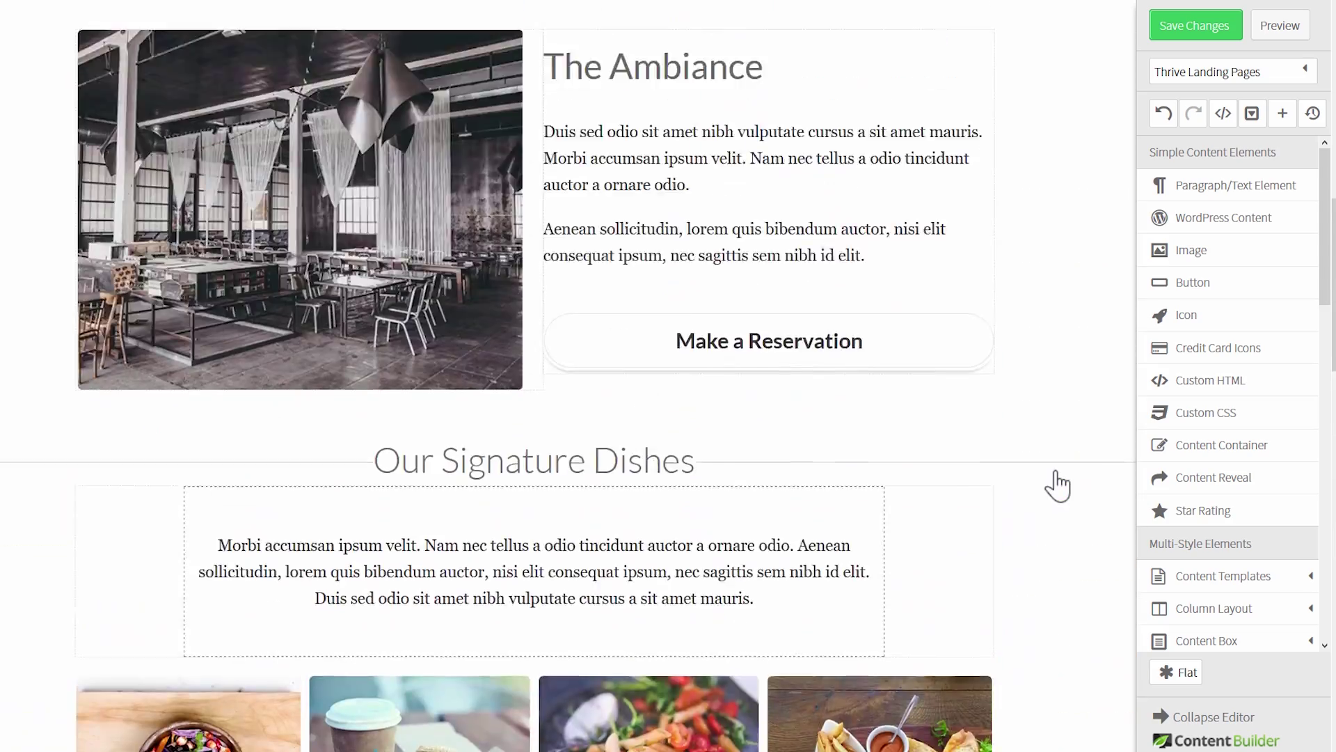